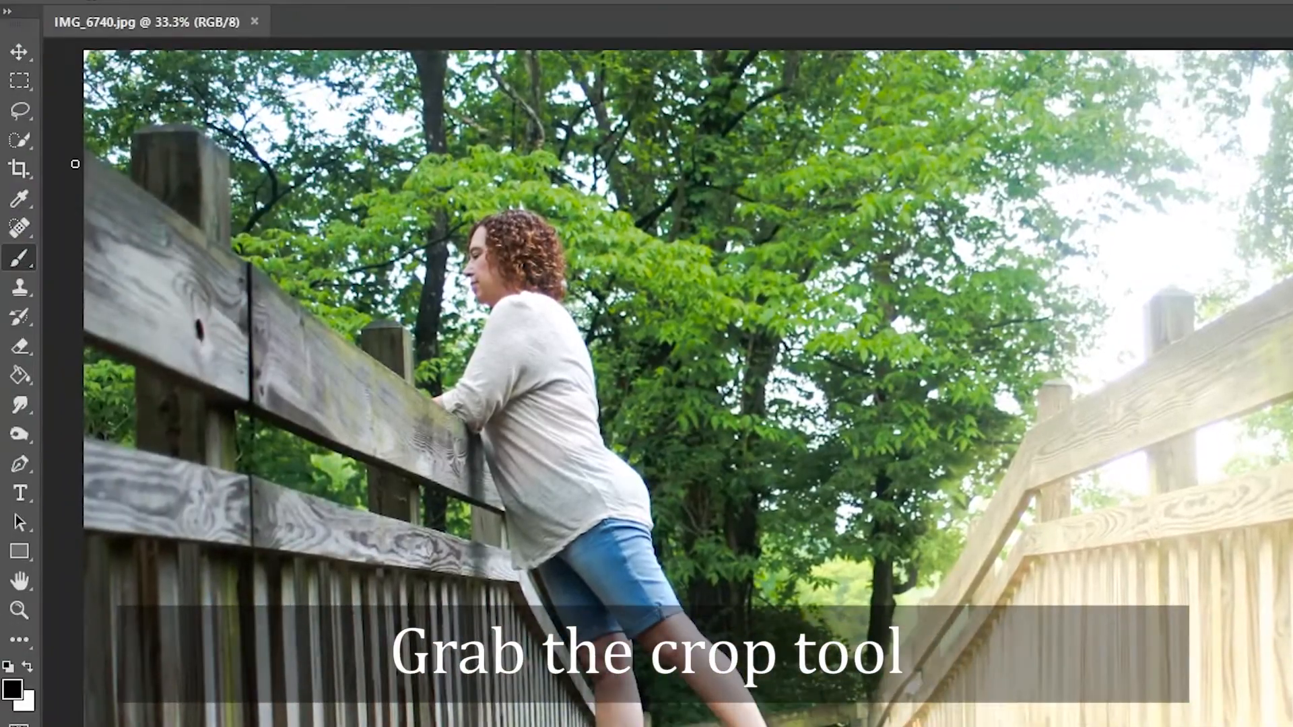
Crop the photo evenly from all sides, trimming the outer edges while keeping the woman and the bridge, and apply the crop.
click(15, 174)
click(357, 579)
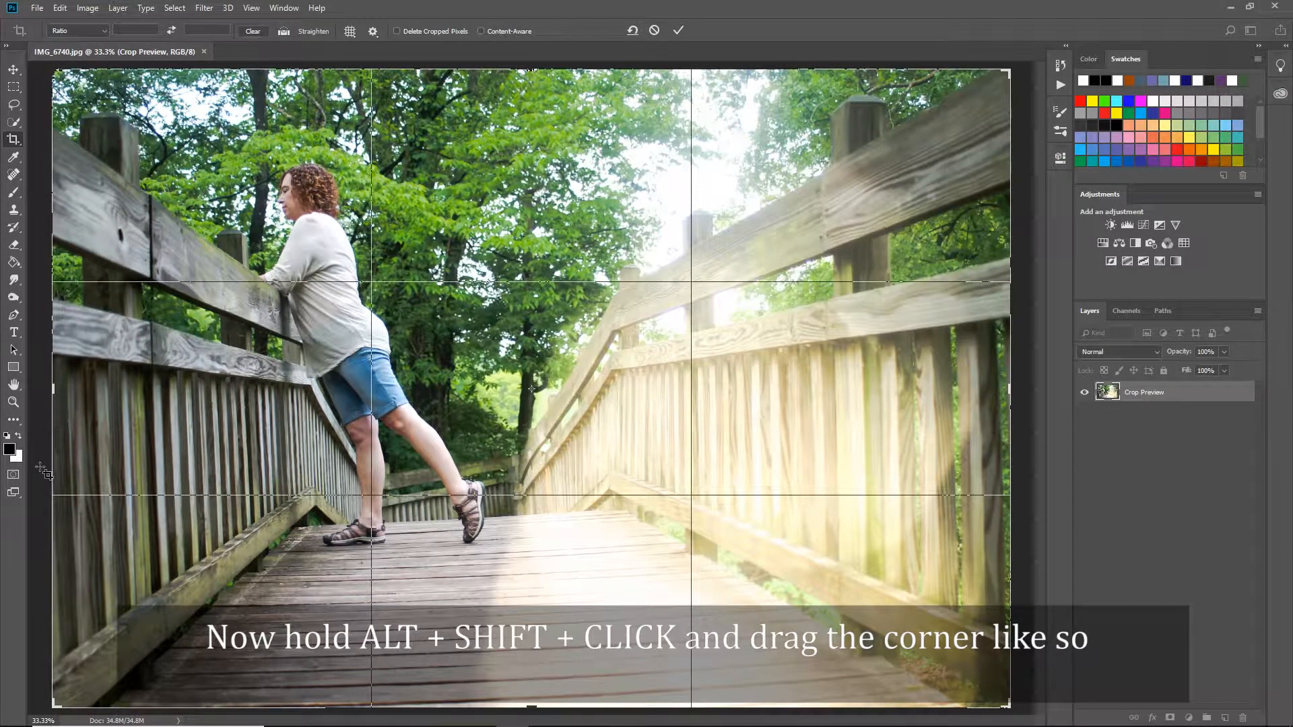
drag(56, 700, 165, 626)
drag(469, 377, 464, 402)
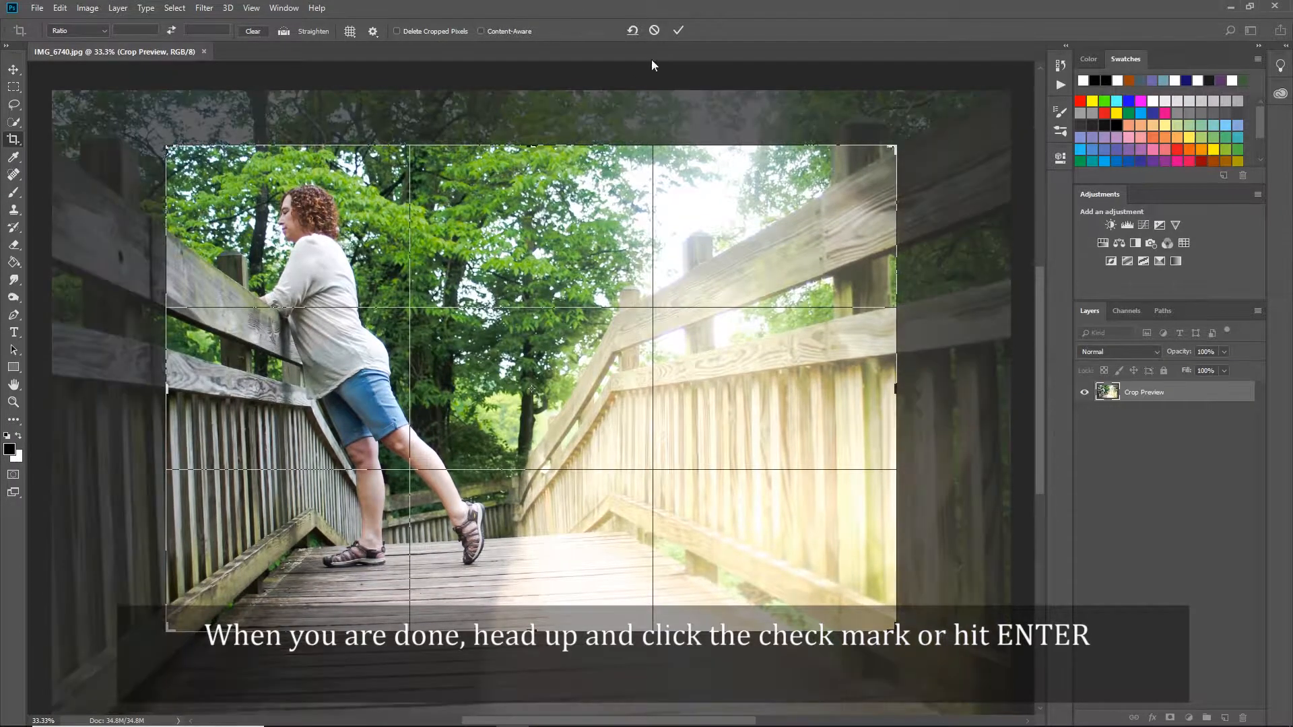
click(685, 30)
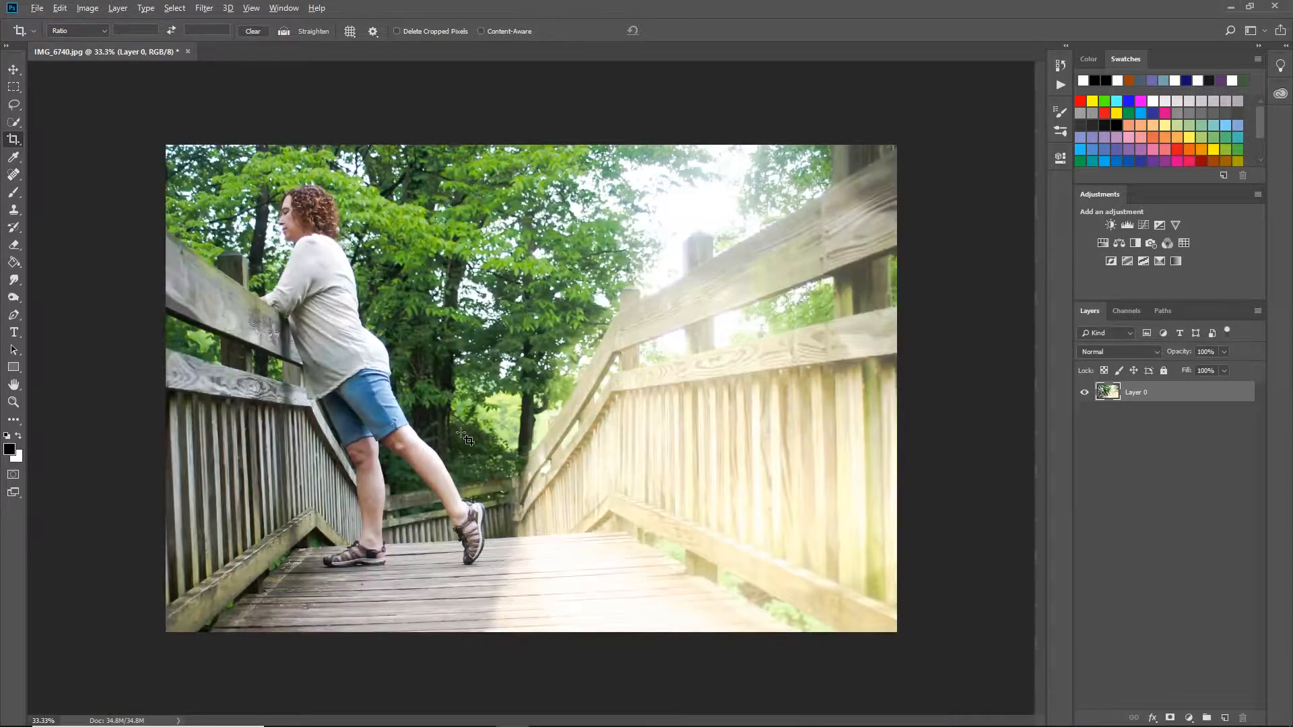
Select the woman from her hair down to both sandals with the Quick Selection tool.
scroll(461, 433, up, 2)
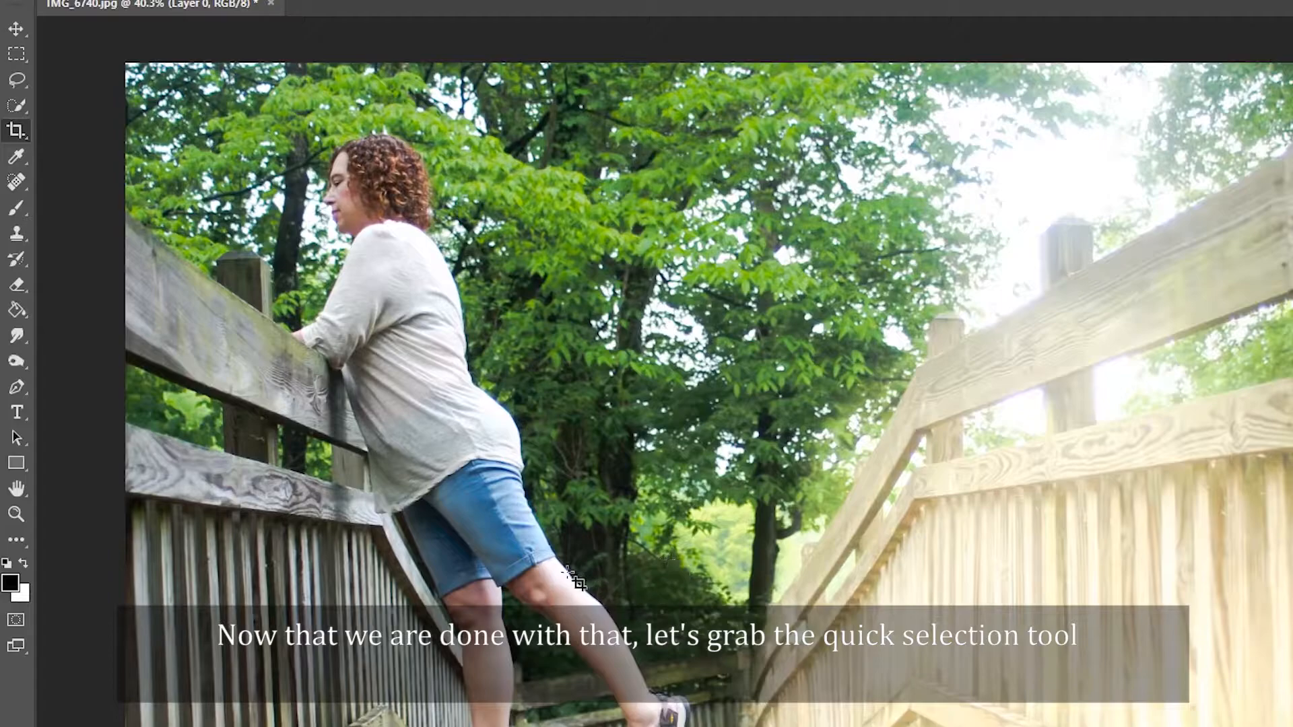
click(15, 183)
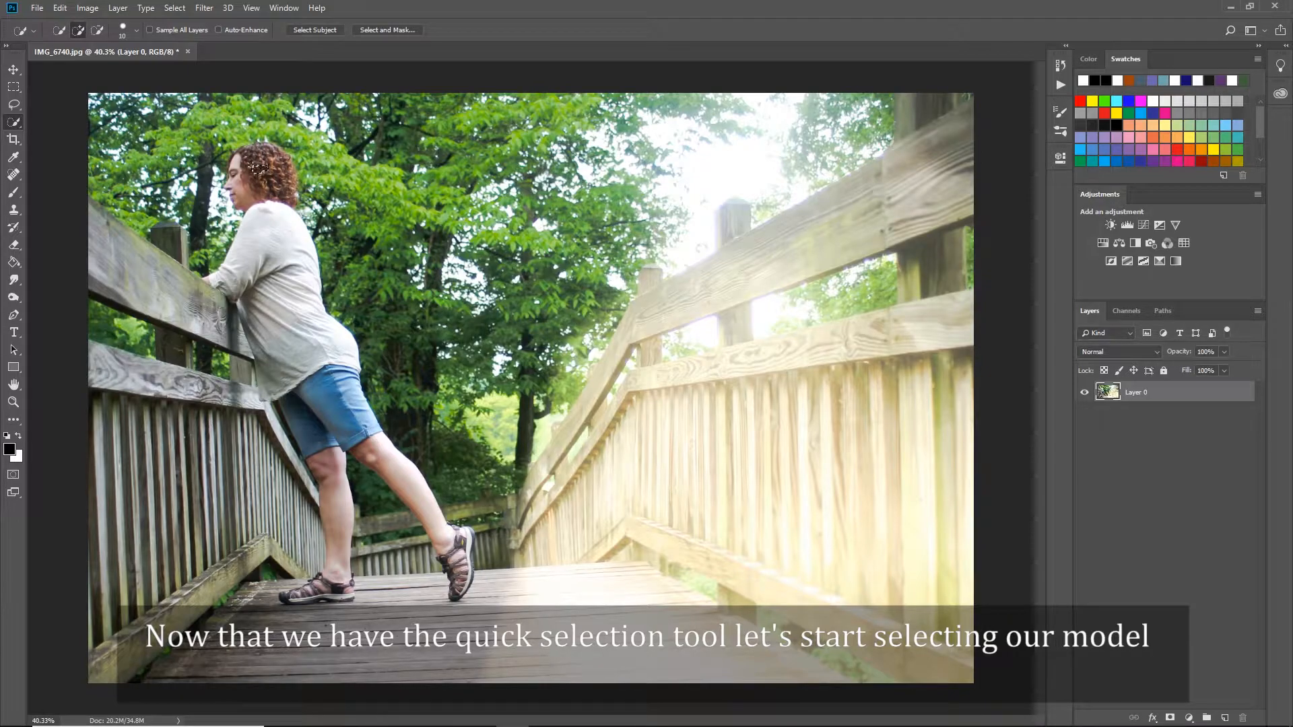
drag(258, 182, 235, 166)
mouse_move(278, 237)
mouse_down()
mouse_move(287, 282)
mouse_move(269, 297)
mouse_move(232, 281)
mouse_up()
drag(301, 386, 334, 591)
drag(451, 535, 462, 572)
Subtract the background areas around her raised foot and between her legs from the selection.
scroll(475, 560, up, 17)
scroll(473, 626, up, 5)
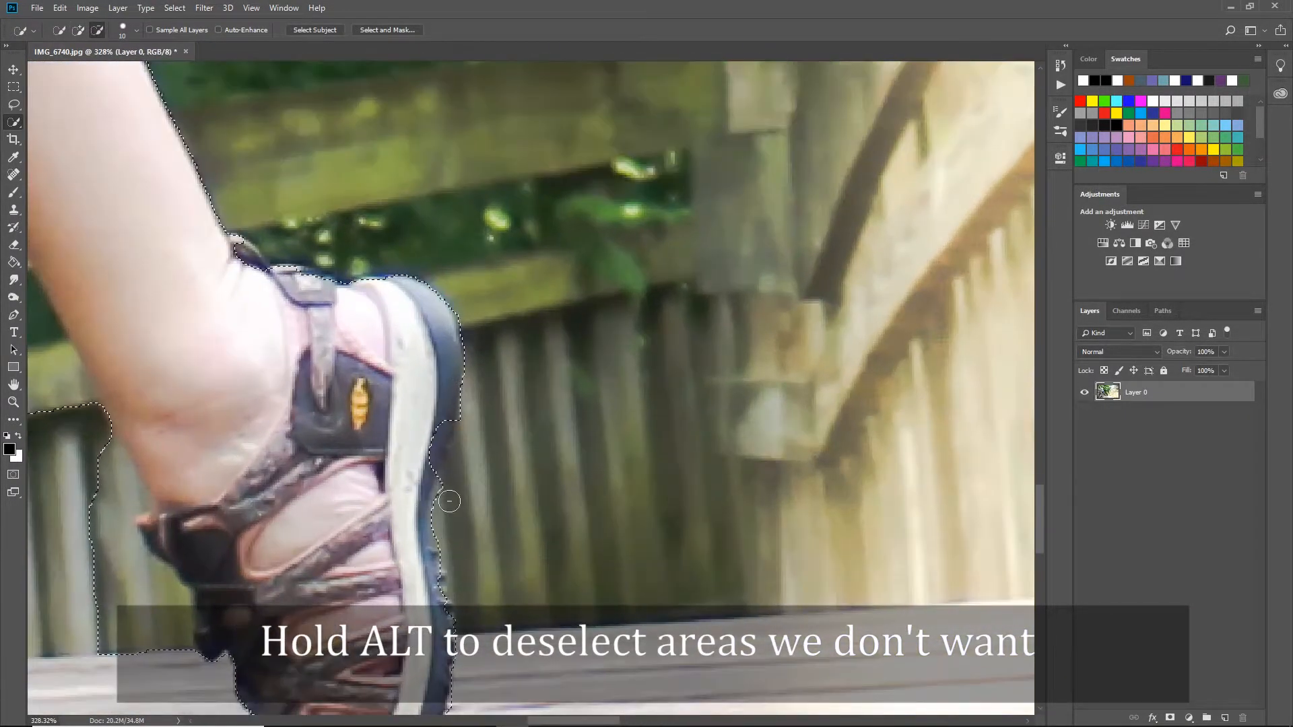
scroll(504, 607, down, 3)
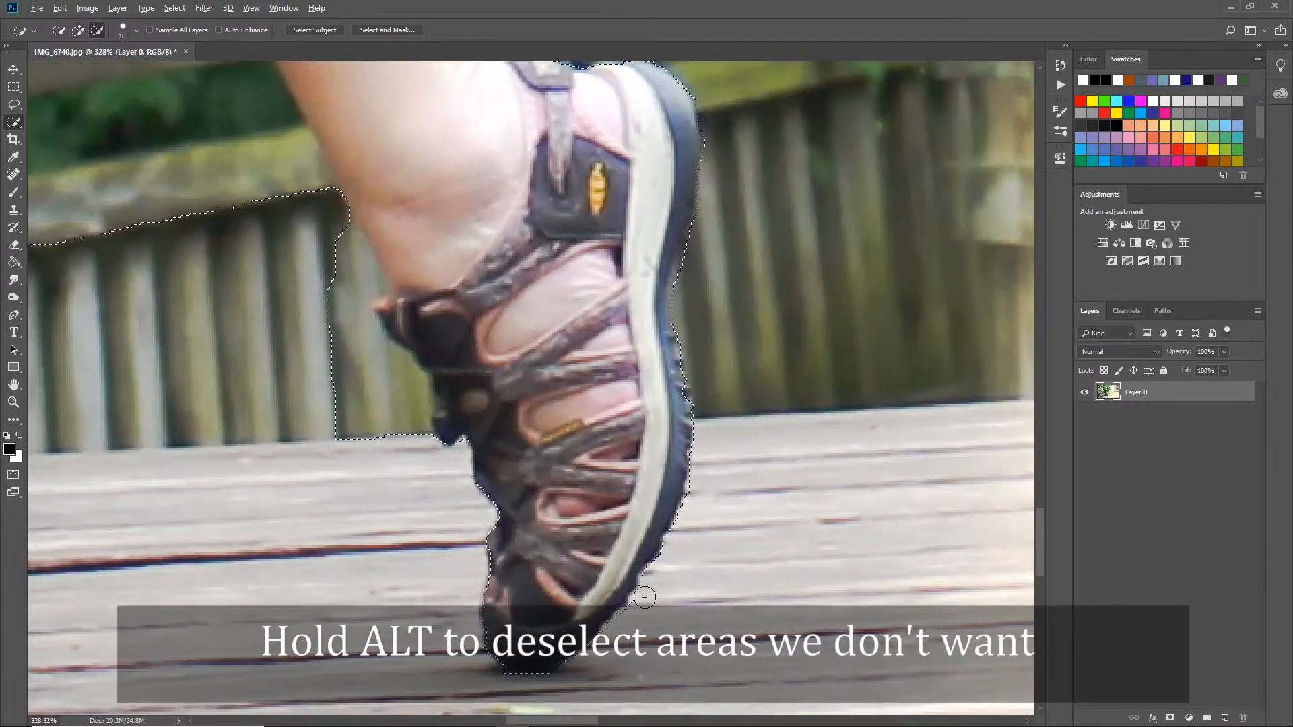
drag(340, 222, 319, 232)
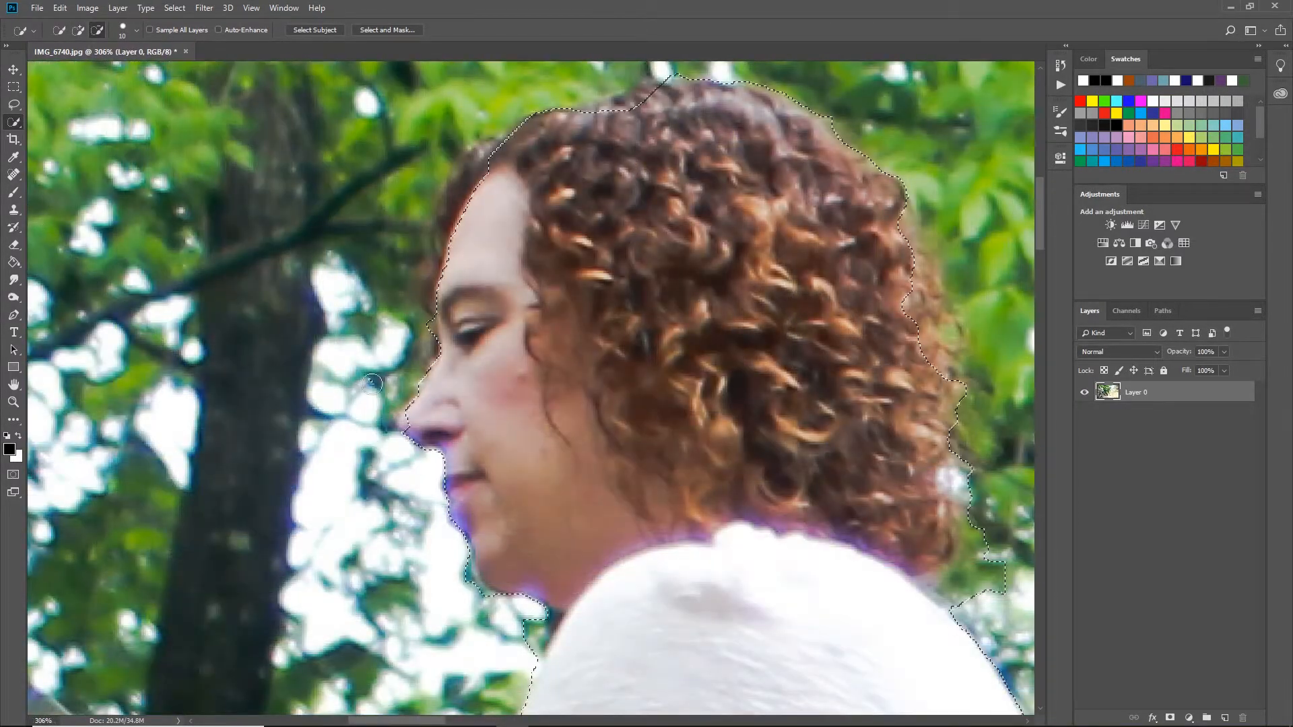
drag(535, 644, 536, 609)
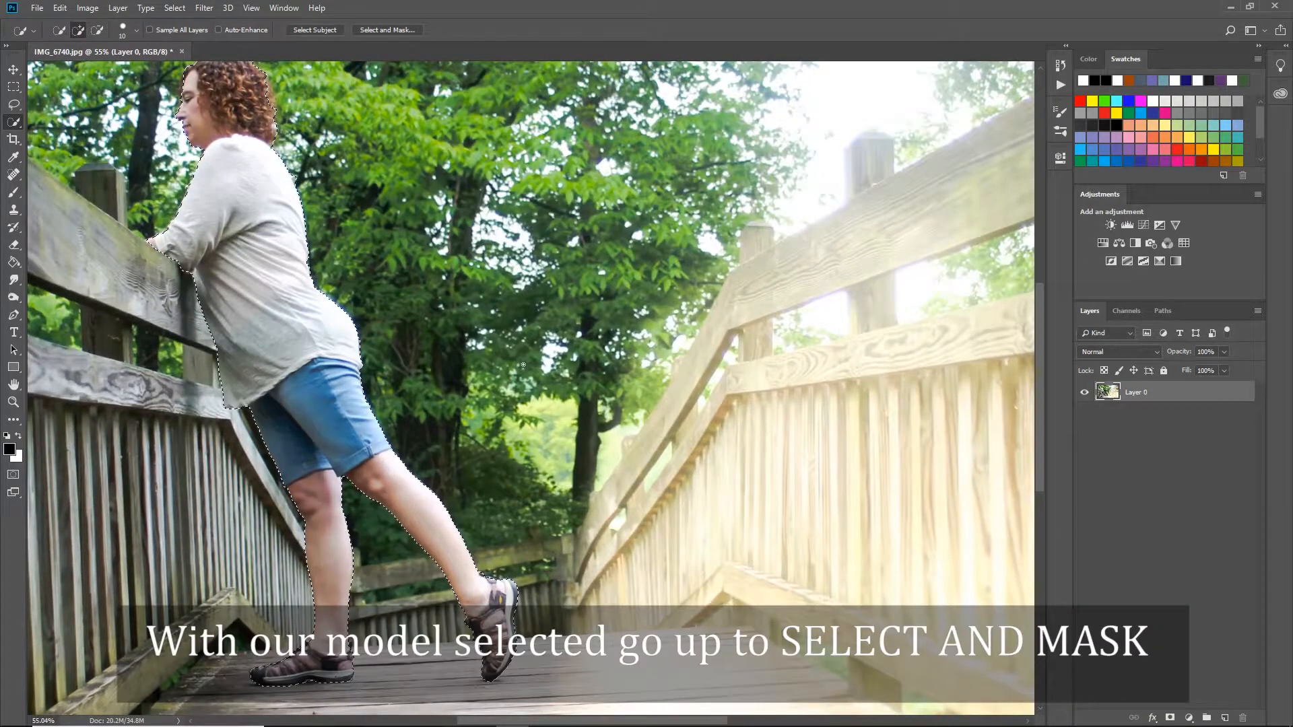
drag(532, 721, 520, 725)
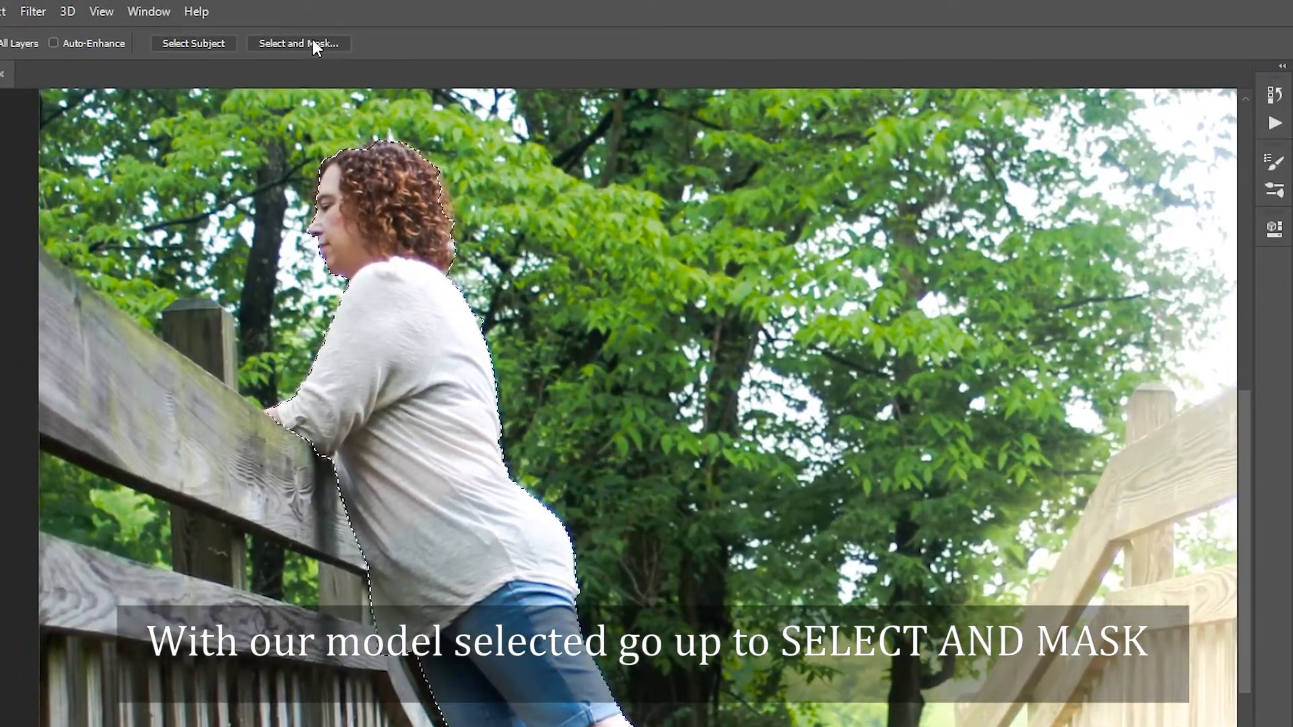
Refine the hair edge in Select and Mask with Smart Radius and Decontaminate Colors at 100%, outputting to a new layer with layer mask.
click(314, 40)
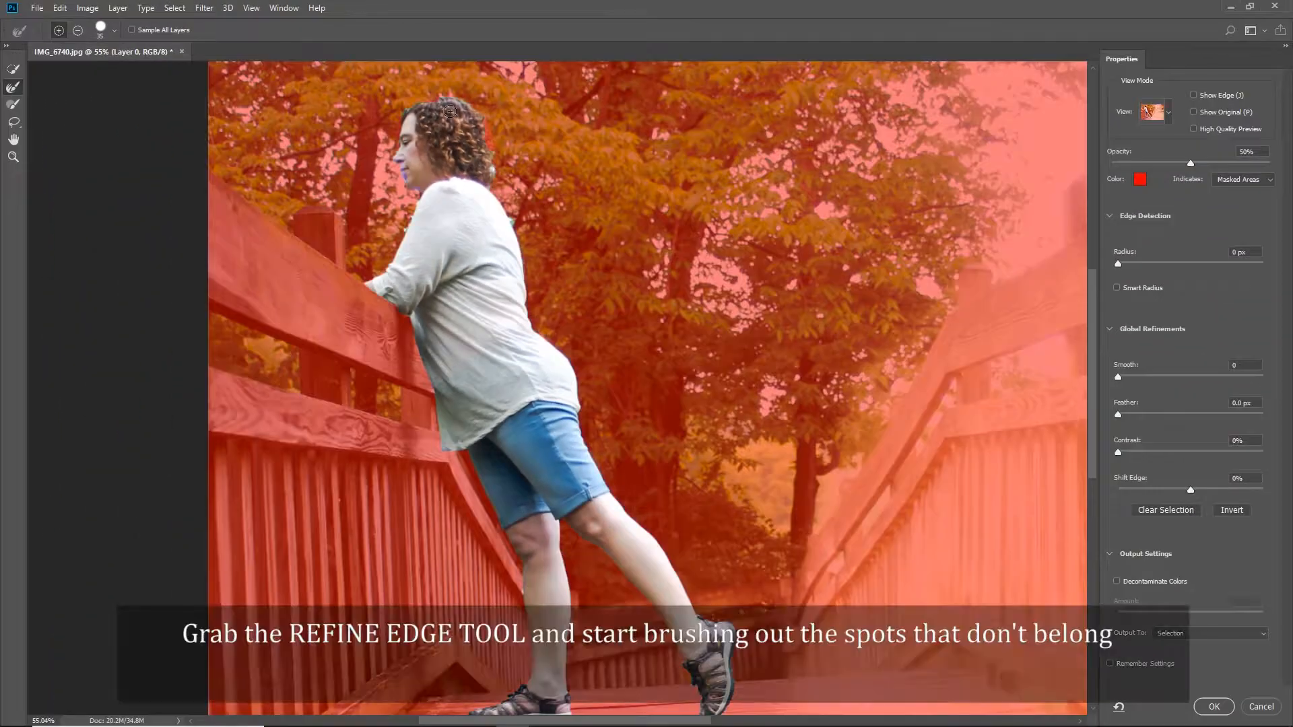
scroll(429, 108, up, 5)
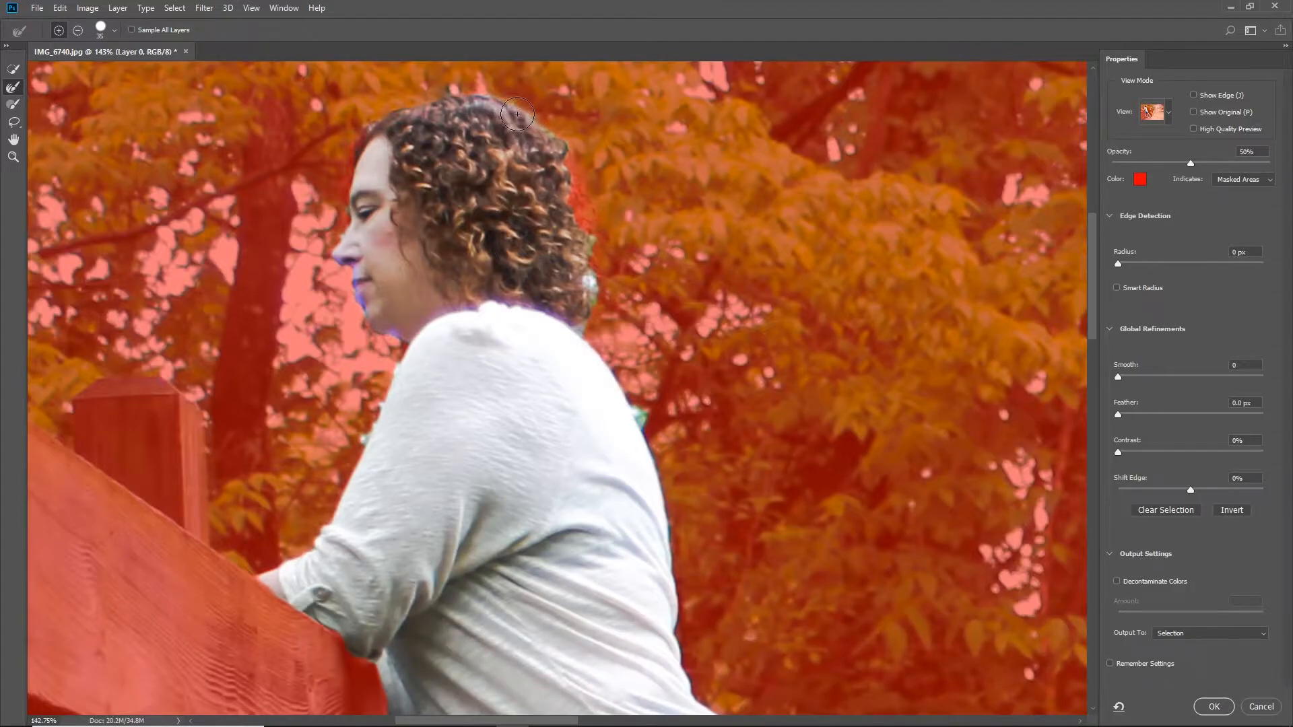
mouse_move(596, 285)
mouse_down()
mouse_move(589, 218)
mouse_move(559, 146)
mouse_up()
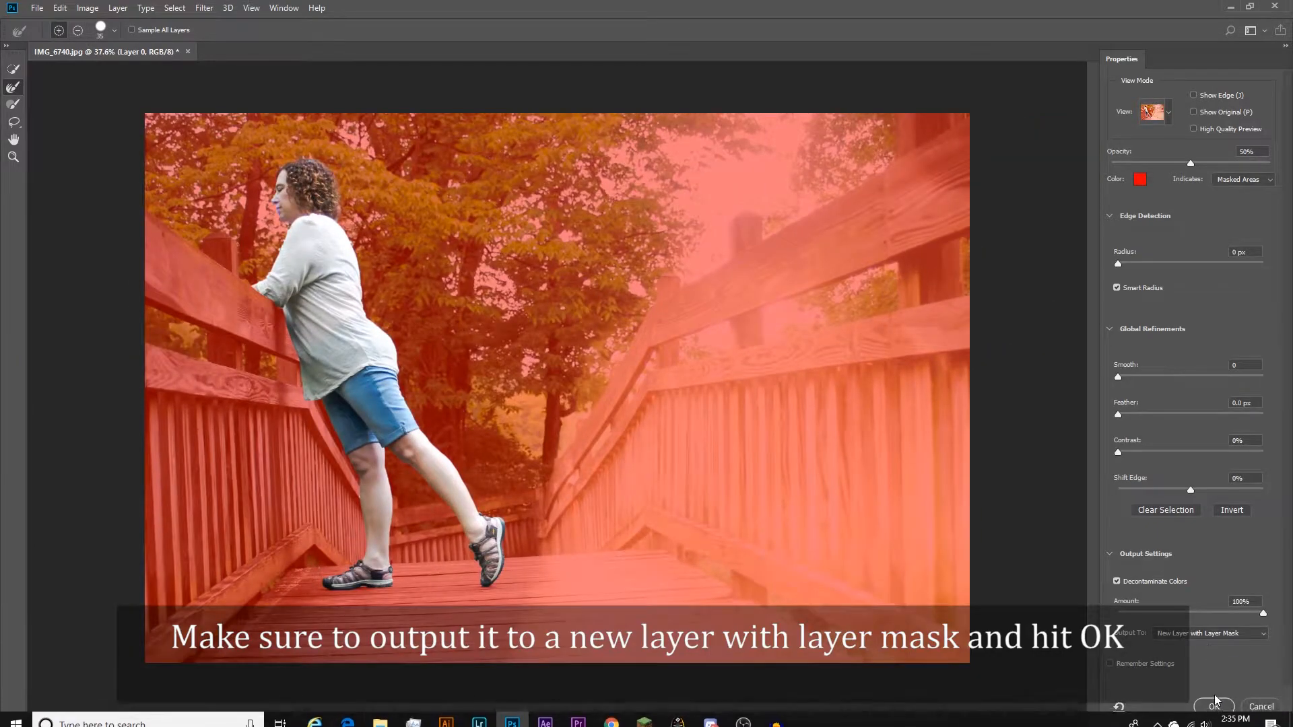
click(1213, 707)
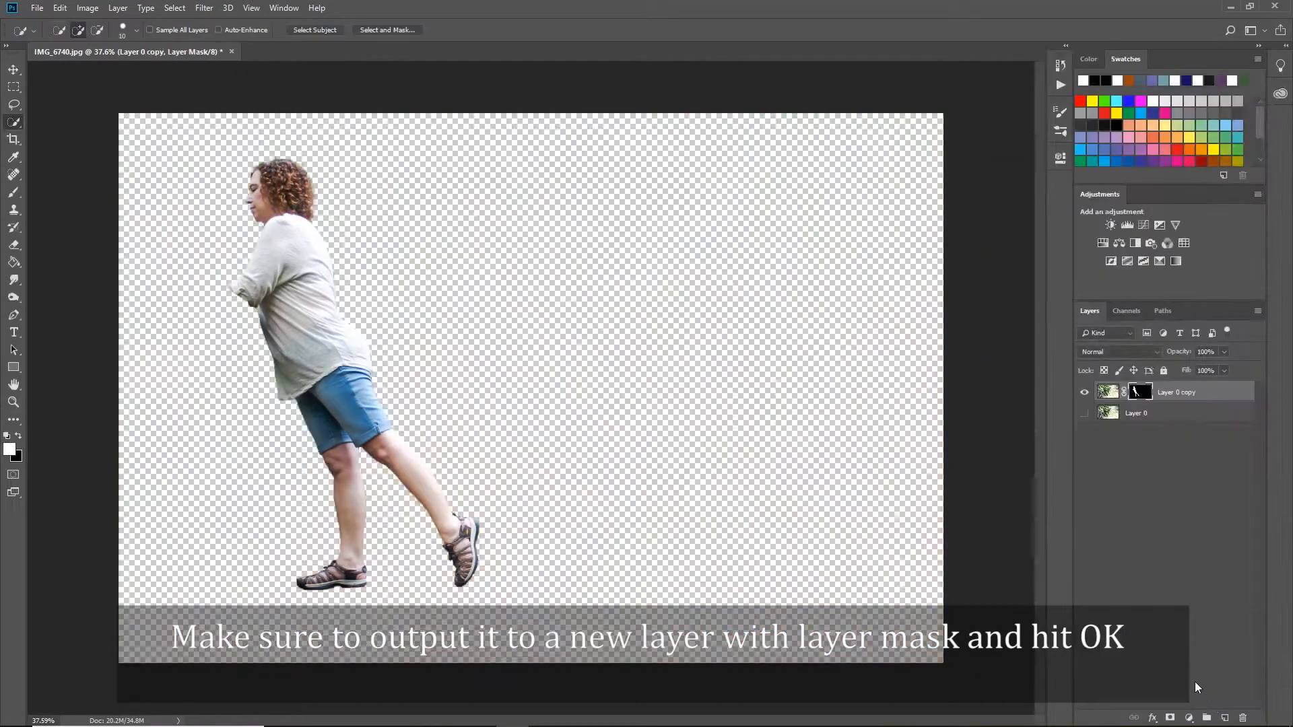
Show the original bottom layer and load the cutout layer's mask as a selection.
click(1085, 413)
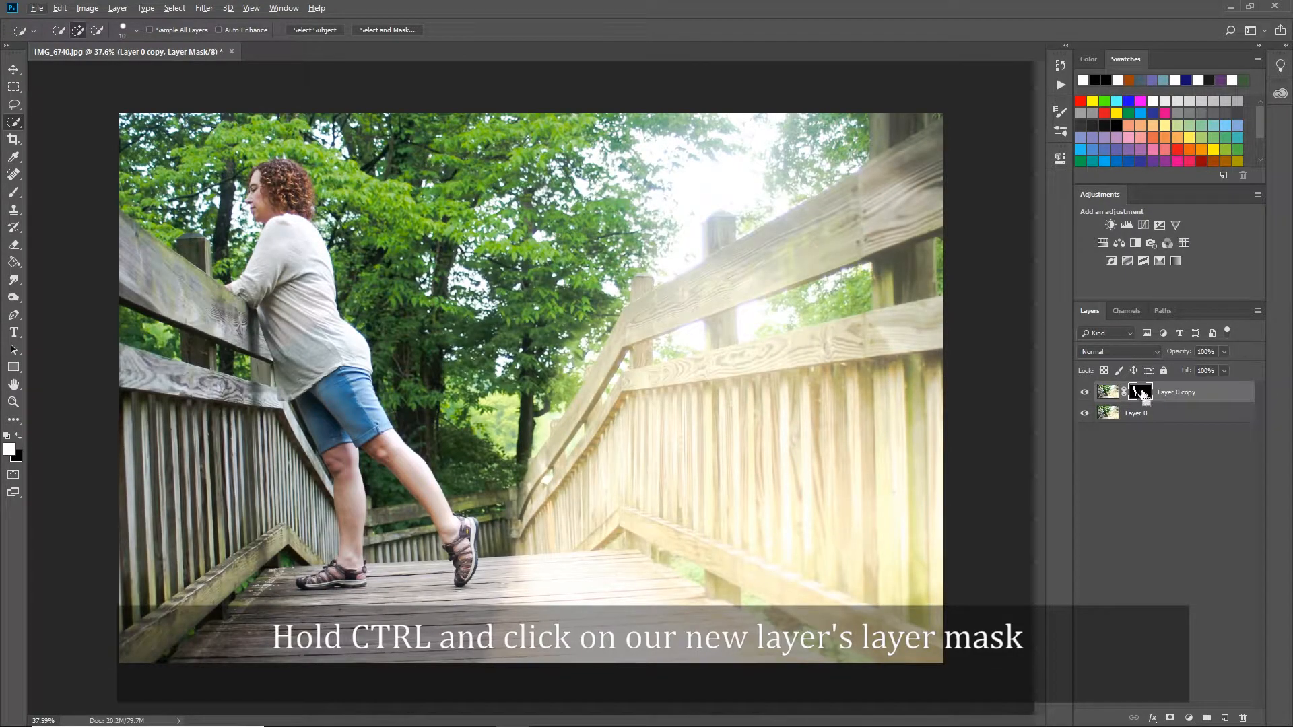
ctrl+click(1140, 392)
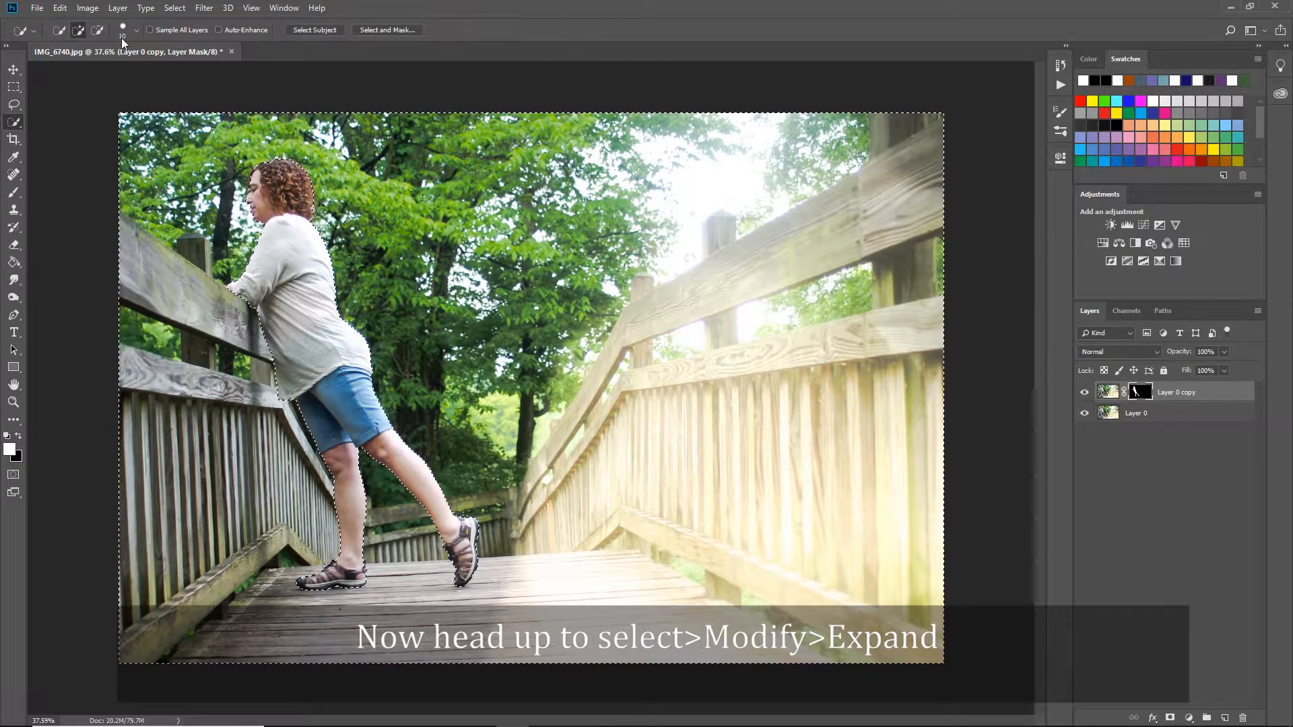
Expand the selection around the woman by 5 pixels.
click(174, 7)
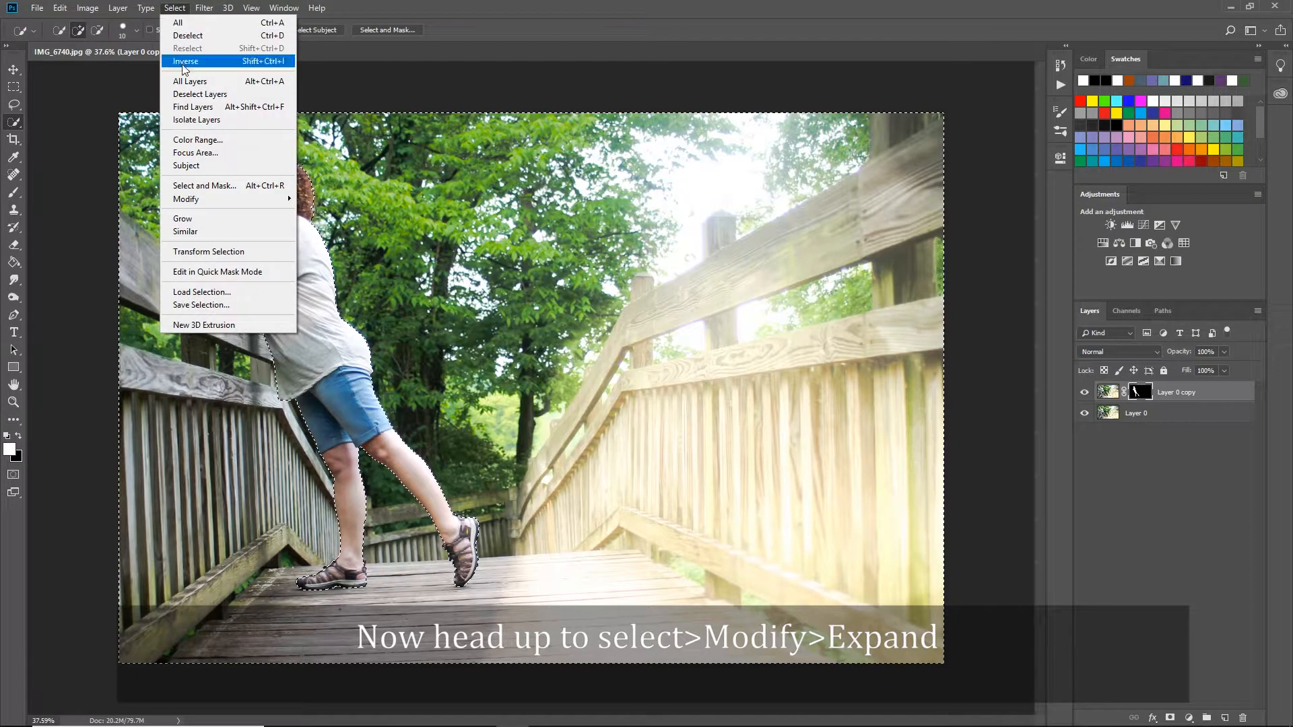
mouse_move(249, 199)
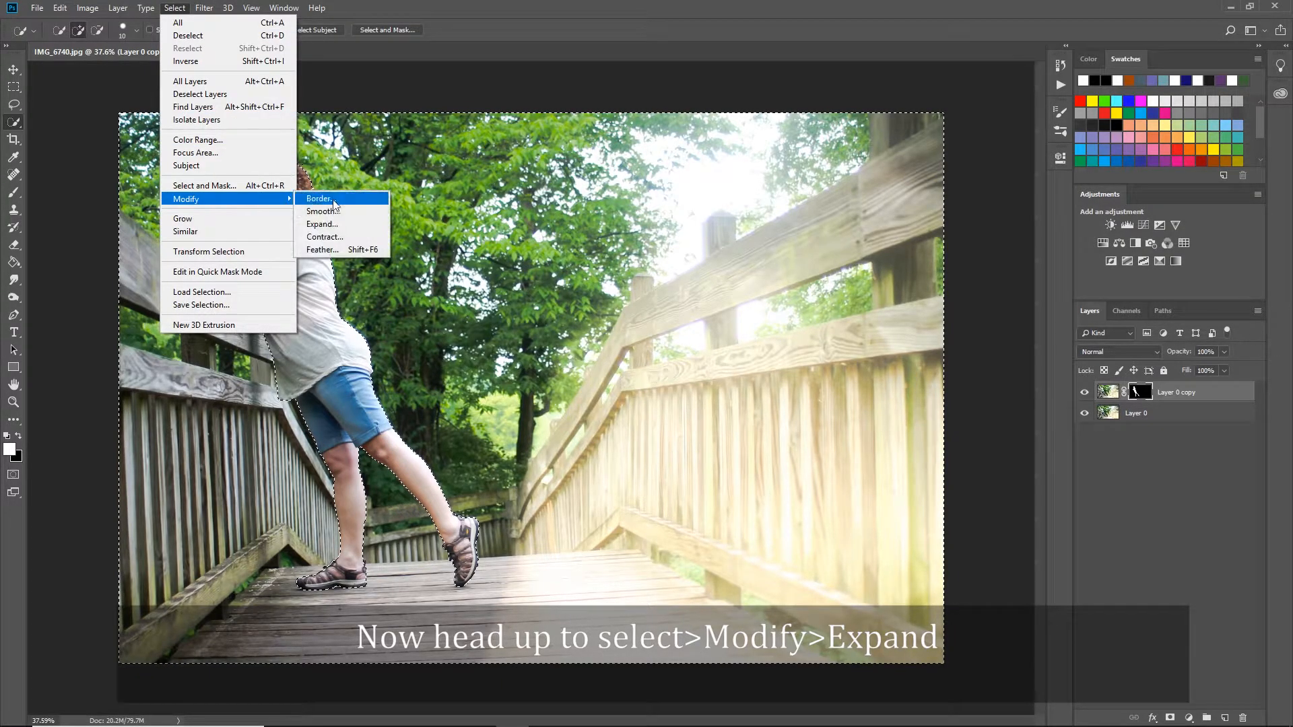
click(322, 224)
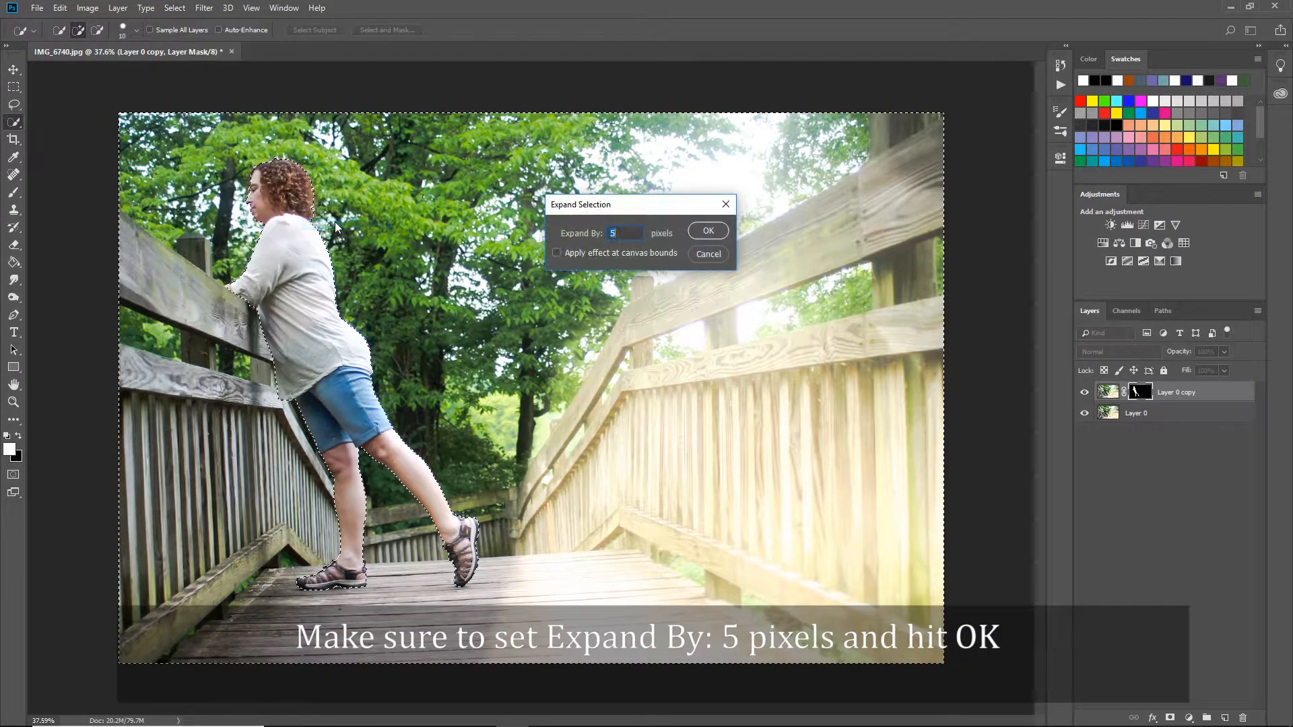
click(702, 232)
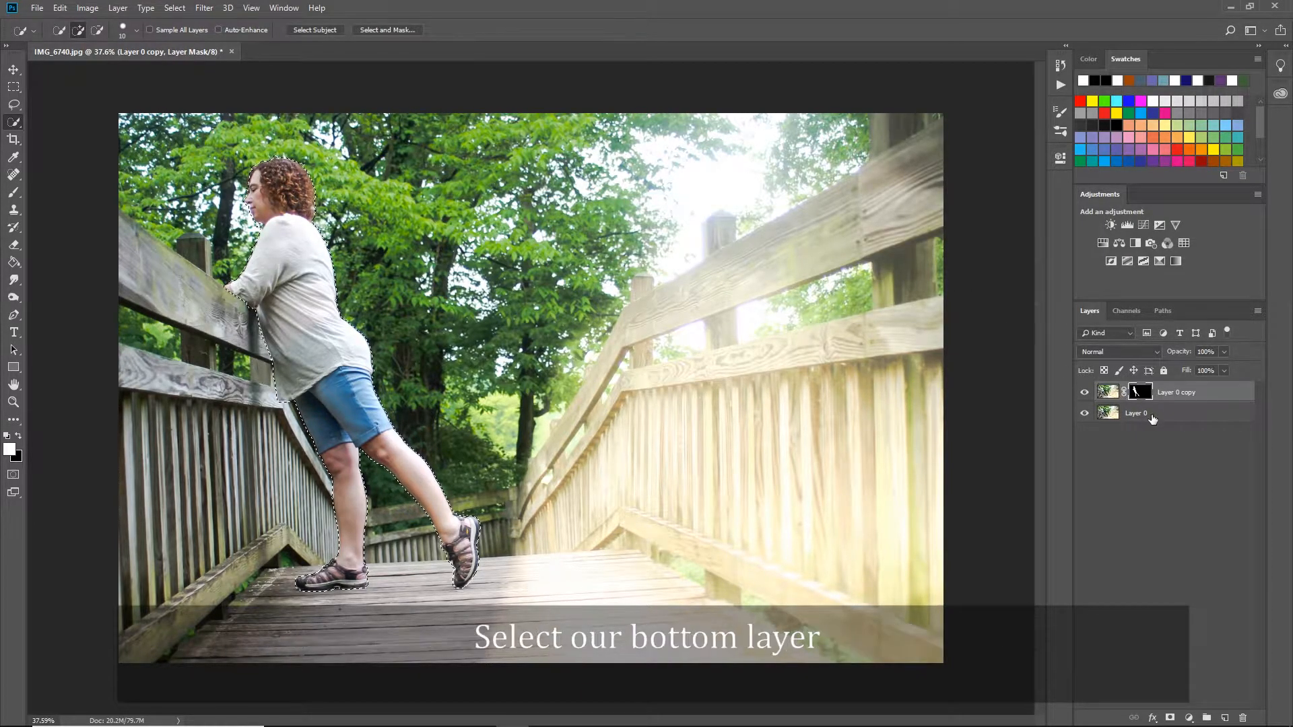
Fill the selection on bottom layer Layer 0 with Content-Aware, using Color Adaptation, Normal mode and 100% opacity.
click(1152, 419)
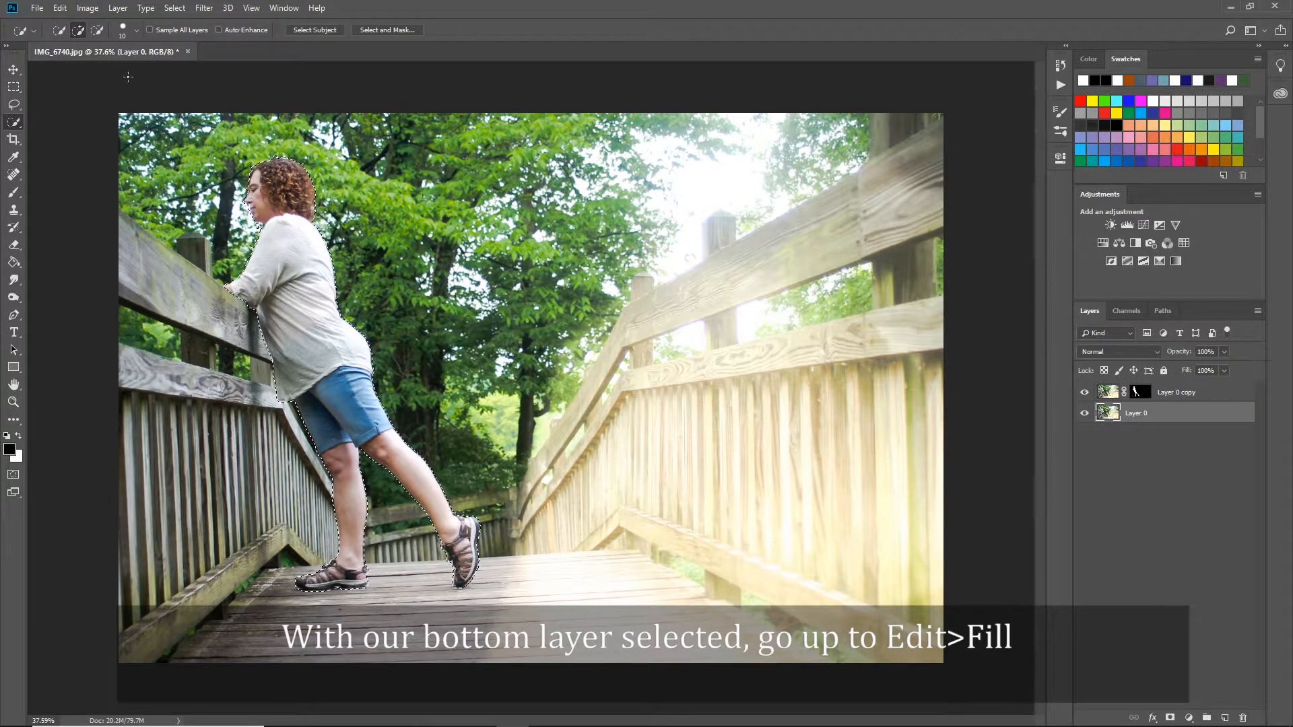
click(60, 9)
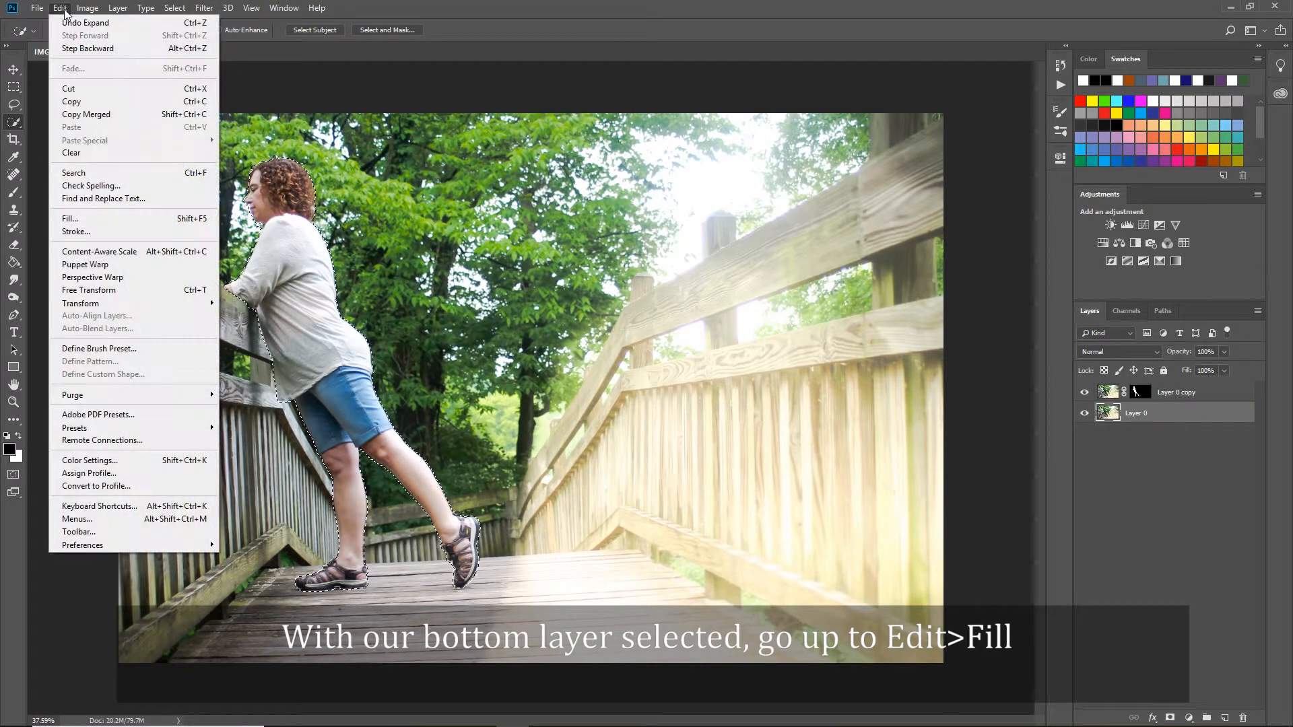
click(91, 220)
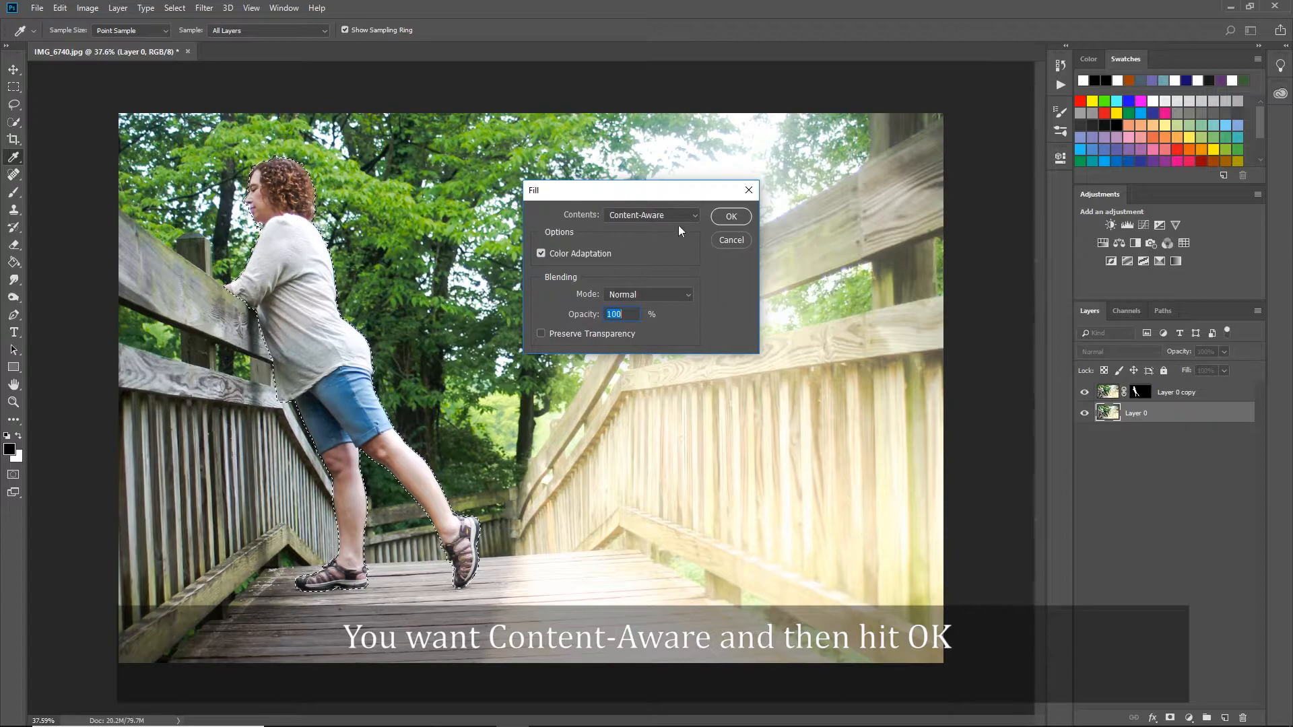
click(730, 217)
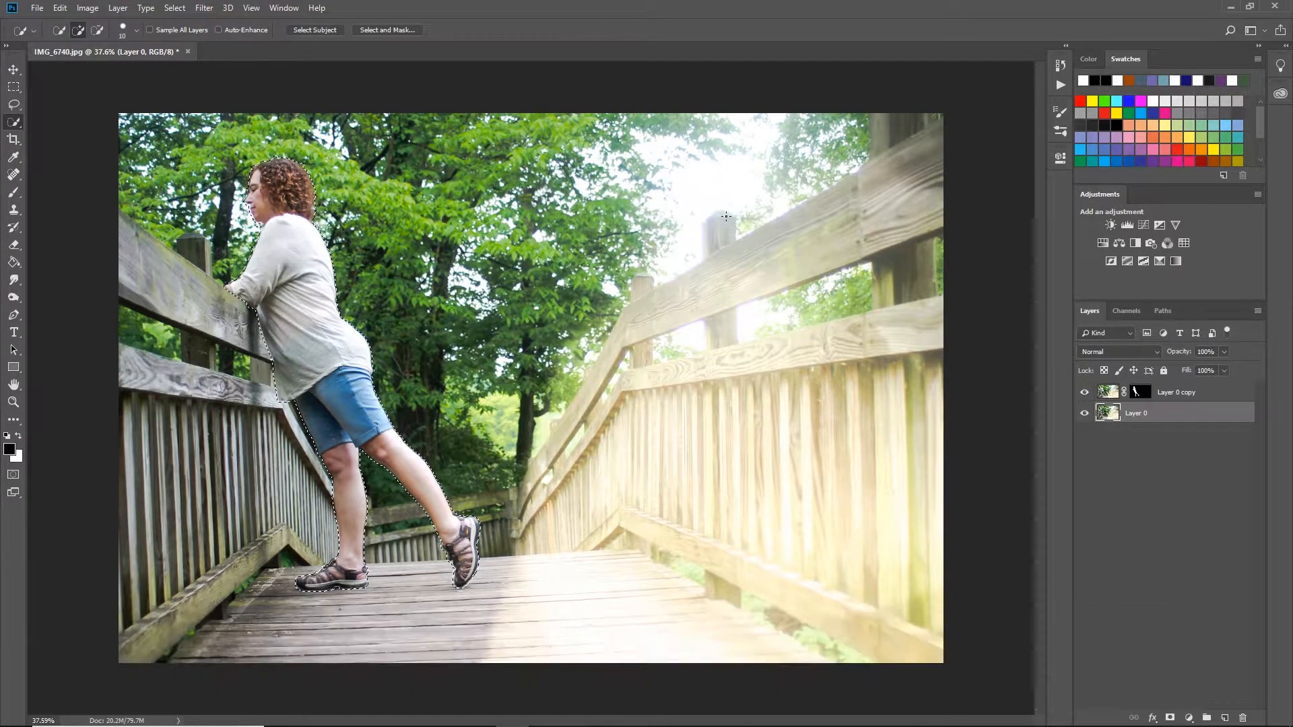
Compare the picture with the cutout layer hidden and shown to check the filled background.
click(1085, 393)
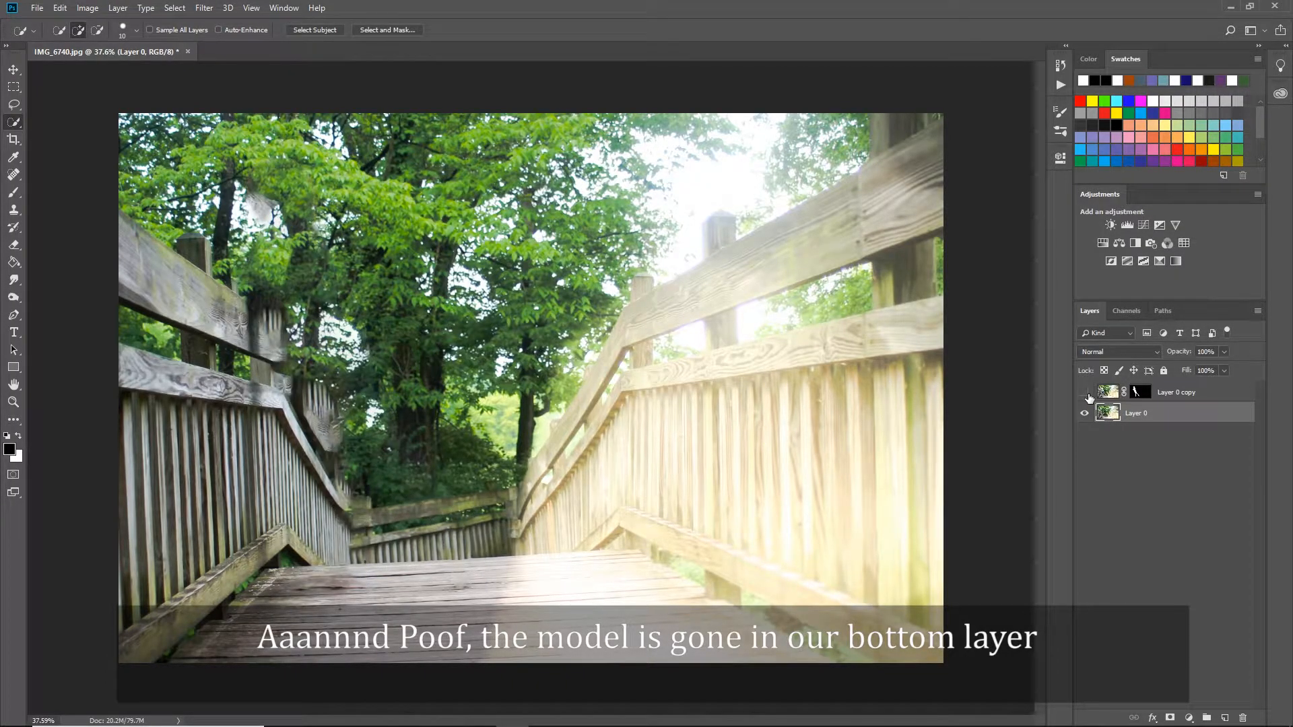
click(1087, 395)
click(1087, 395)
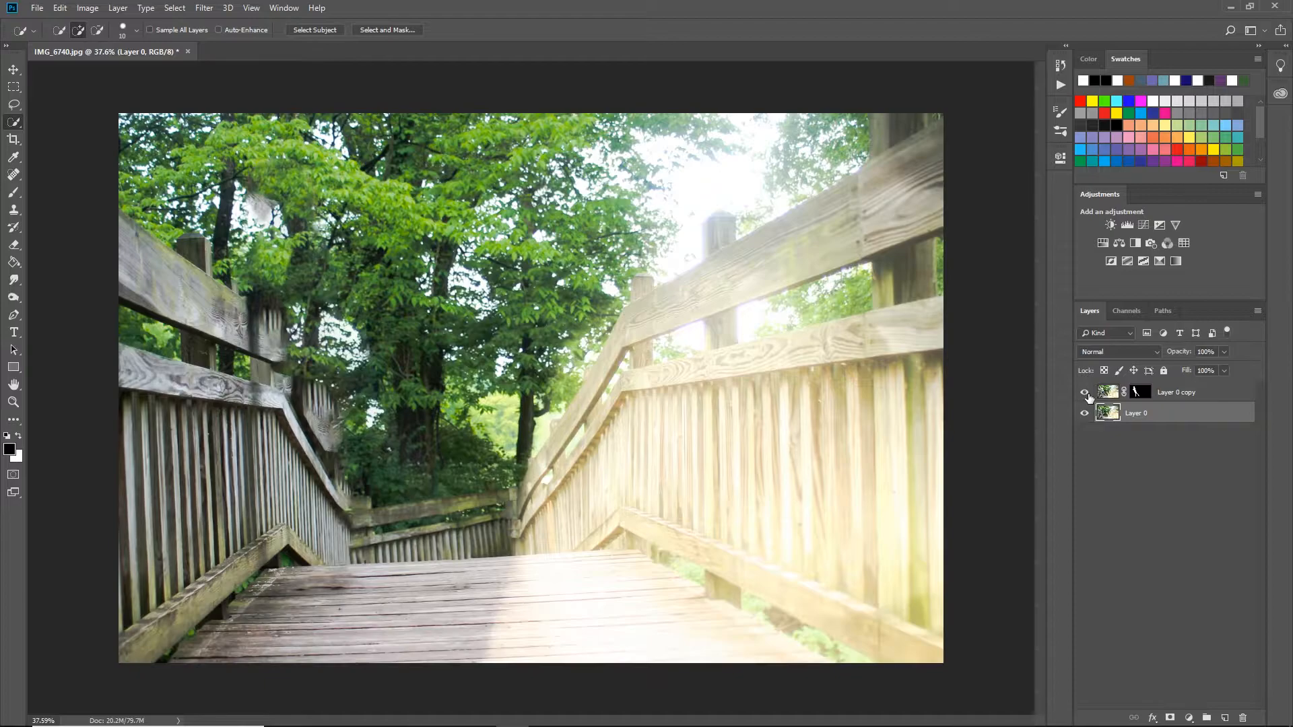
click(1087, 395)
click(1085, 393)
click(1085, 393)
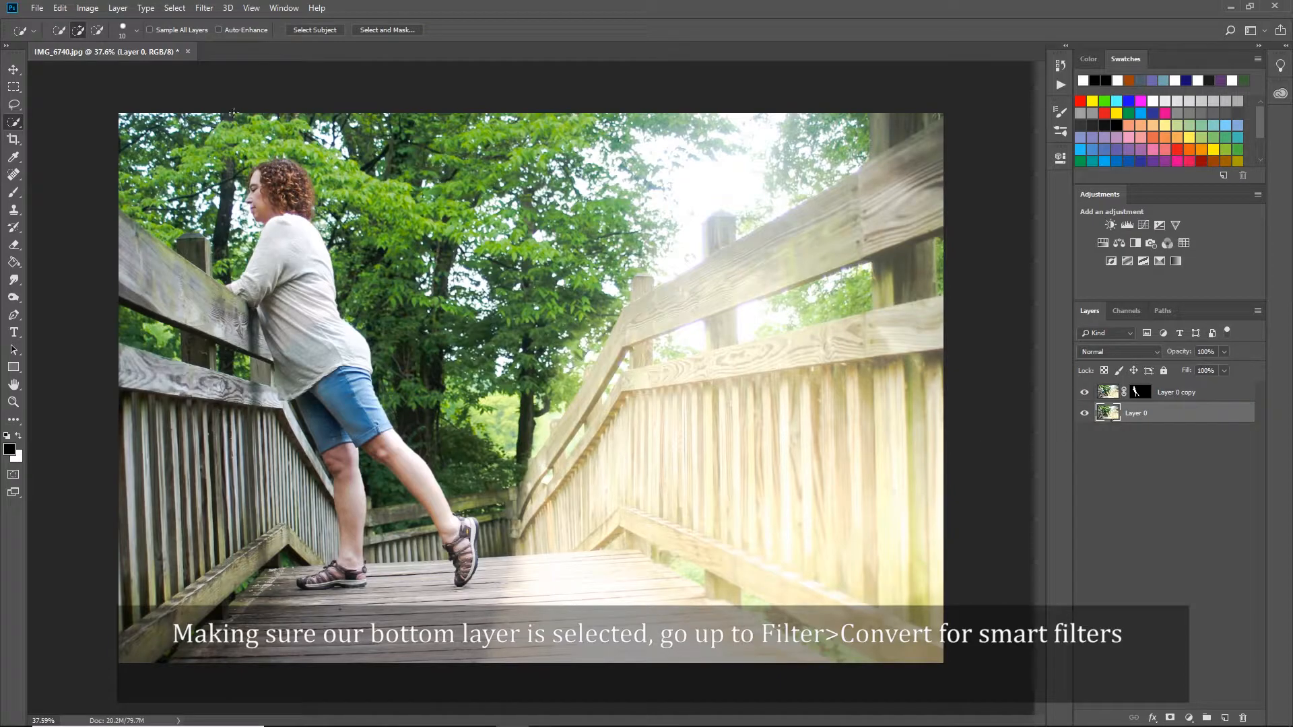
Convert the bottom layer Layer 0 for smart filters.
click(204, 8)
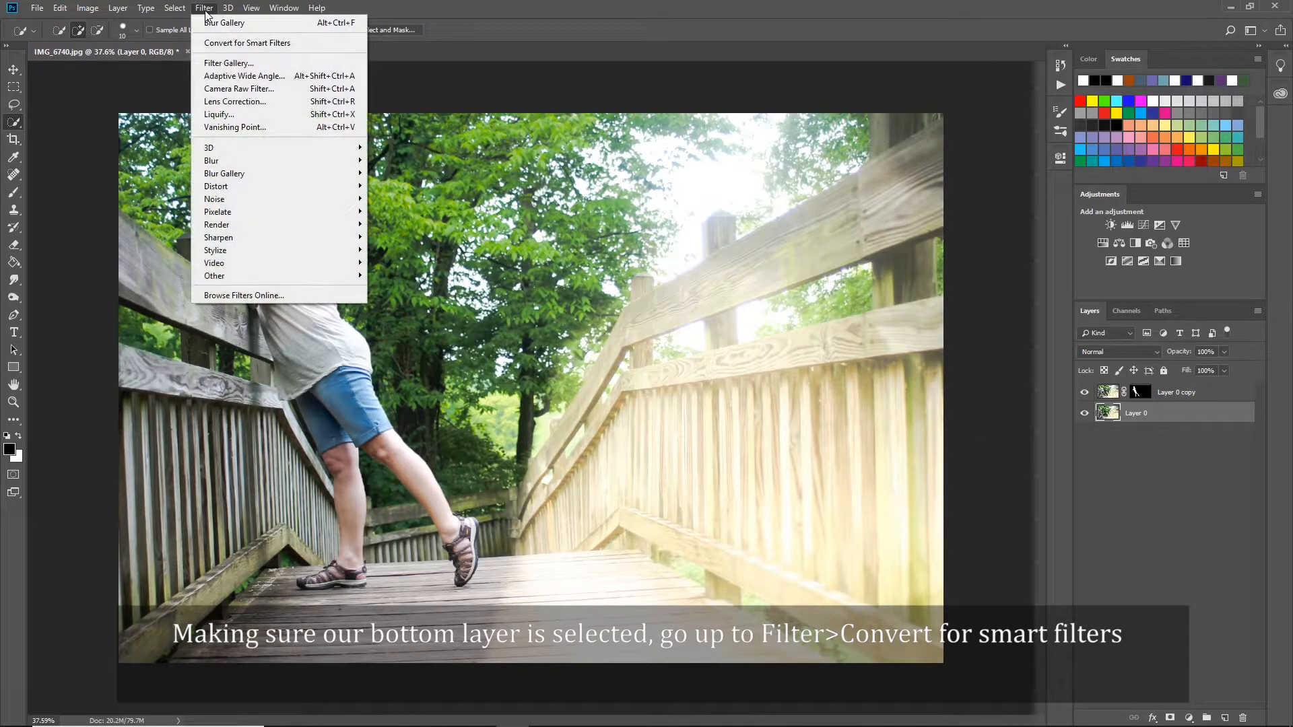
click(214, 43)
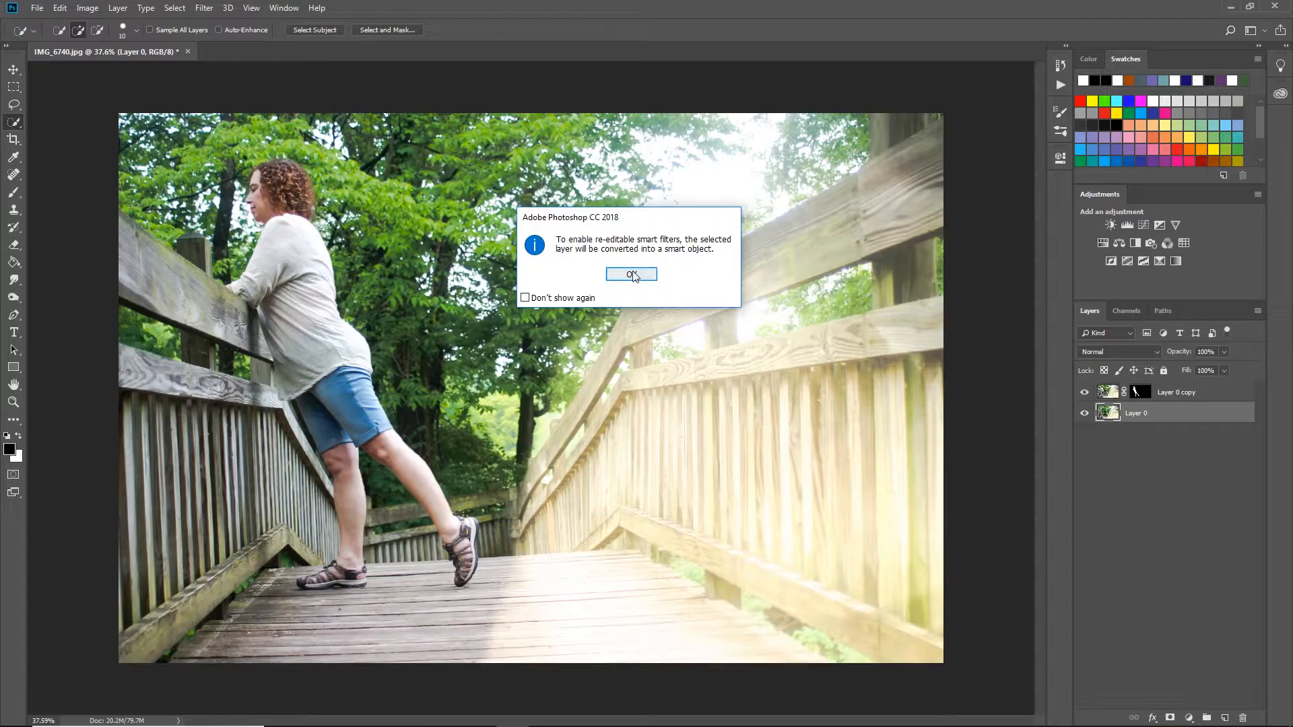
click(632, 272)
Apply a 20 px Tilt-Shift blur to the background layer, angling the focus band diagonally along the fence and centring it on her standing leg.
click(204, 8)
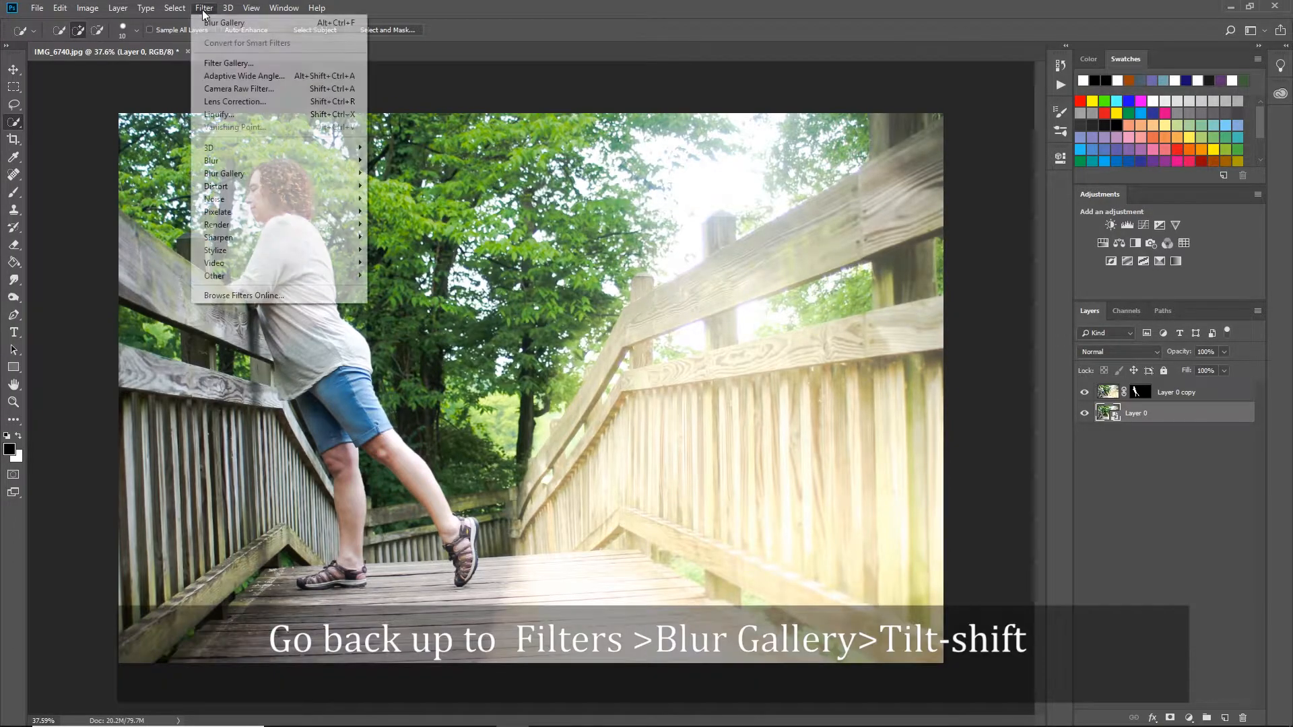
mouse_move(286, 181)
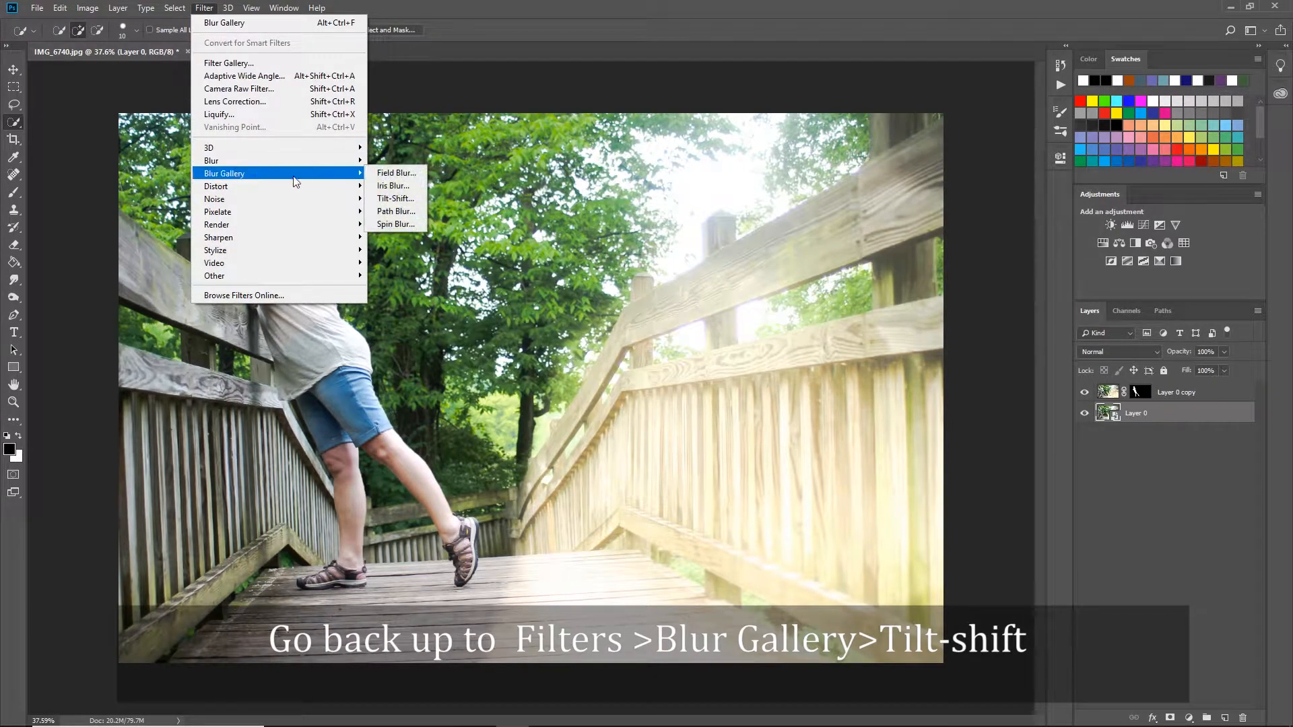
click(406, 200)
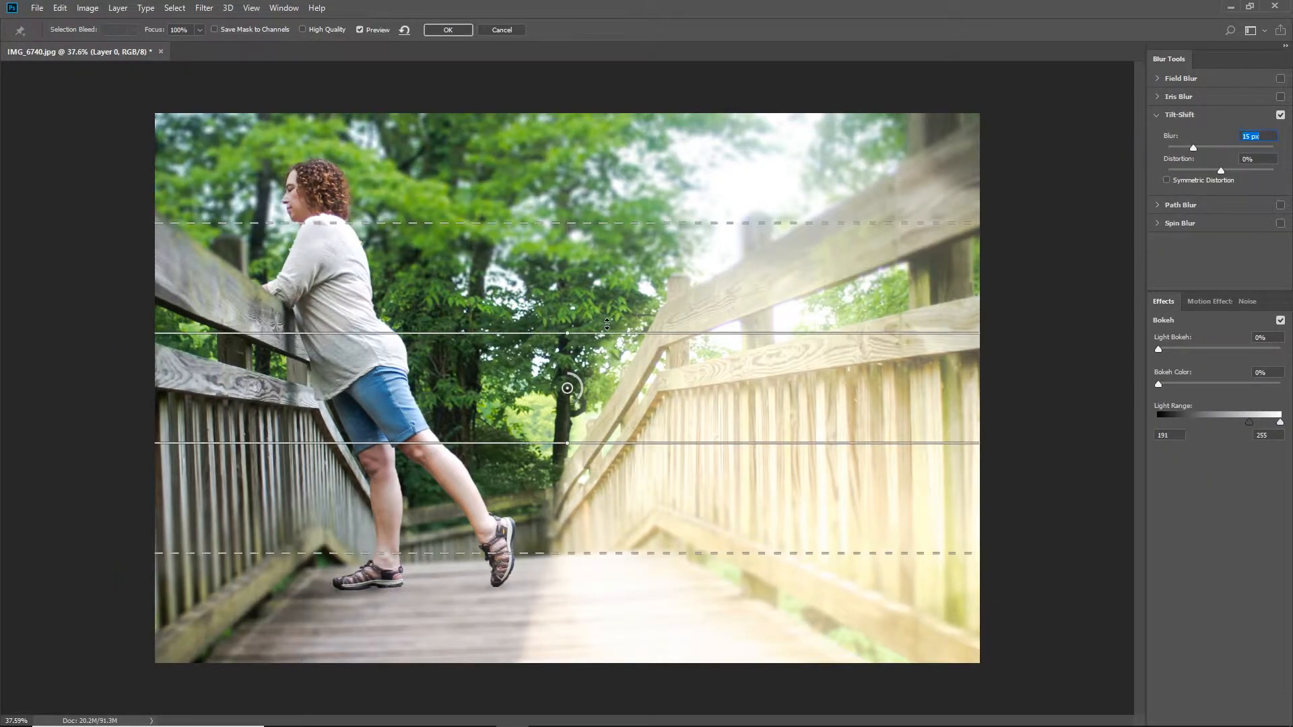
drag(568, 333, 441, 445)
drag(331, 545, 324, 569)
drag(389, 524, 385, 526)
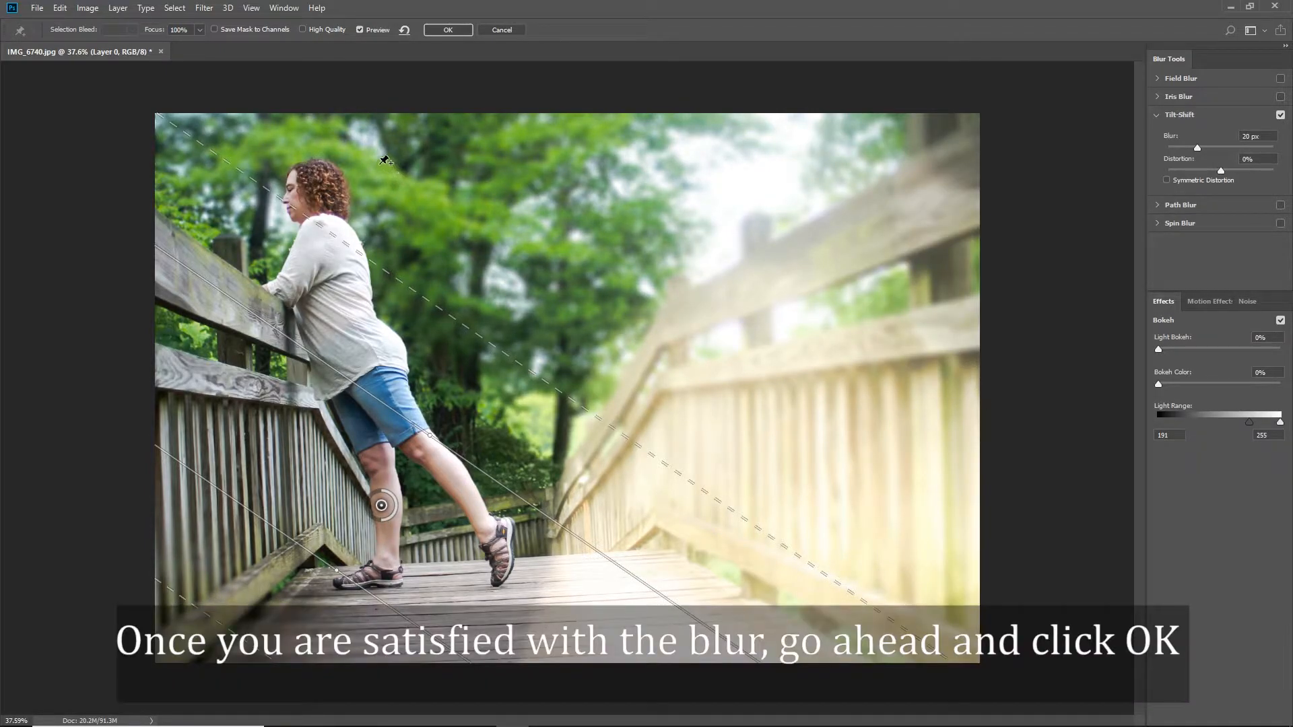
click(446, 30)
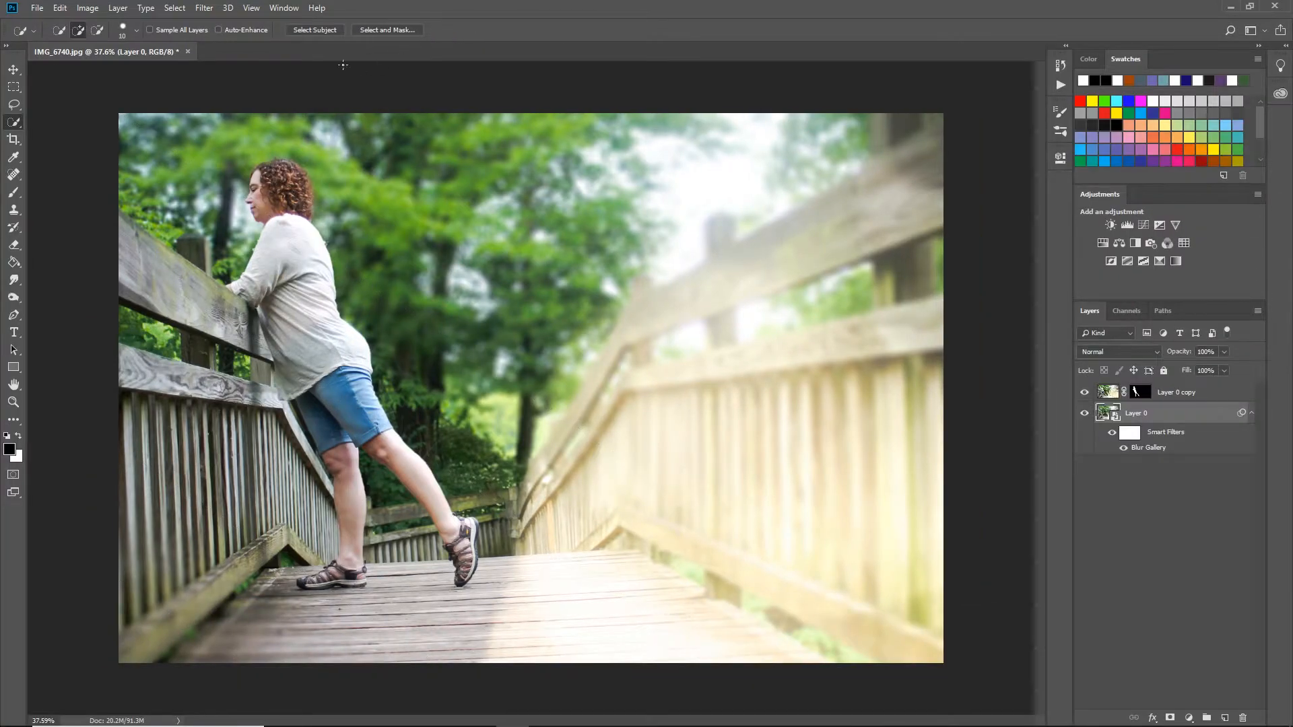
Add a second 20 px Tilt-Shift blur to the background layer, with a vertical focus band centred on the fence at her hips.
click(202, 9)
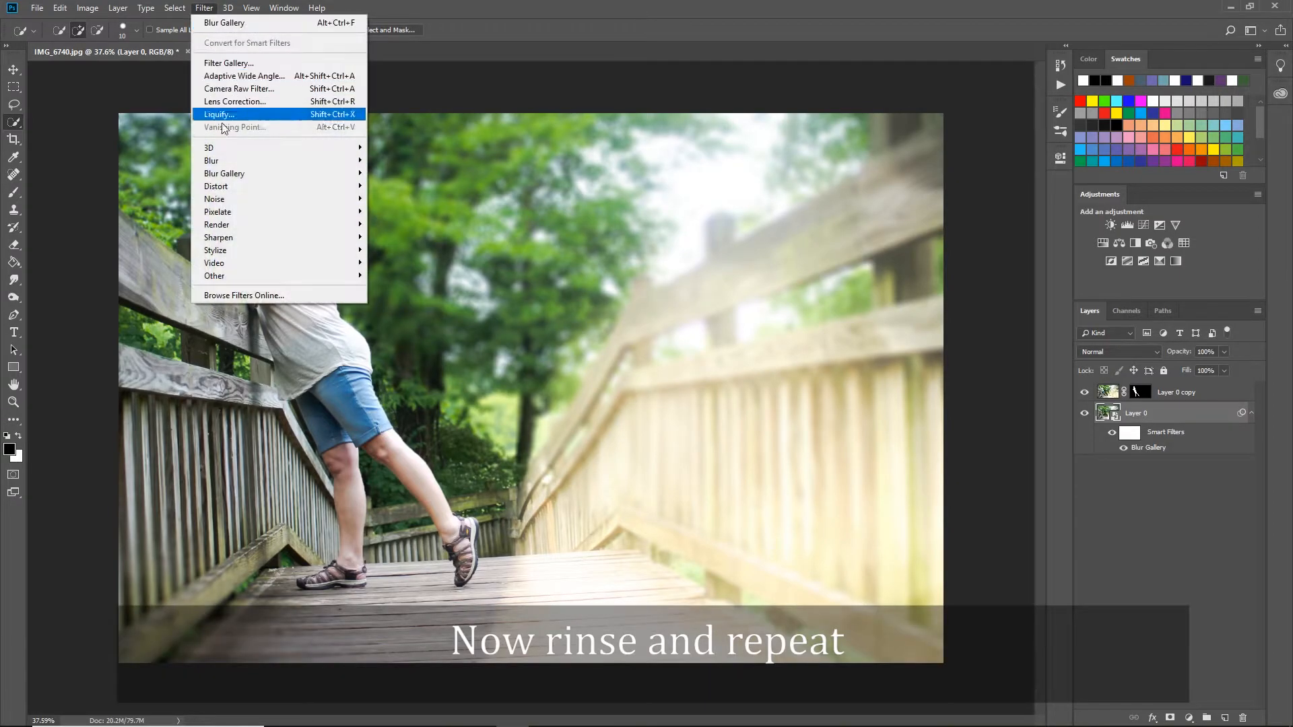
mouse_move(355, 177)
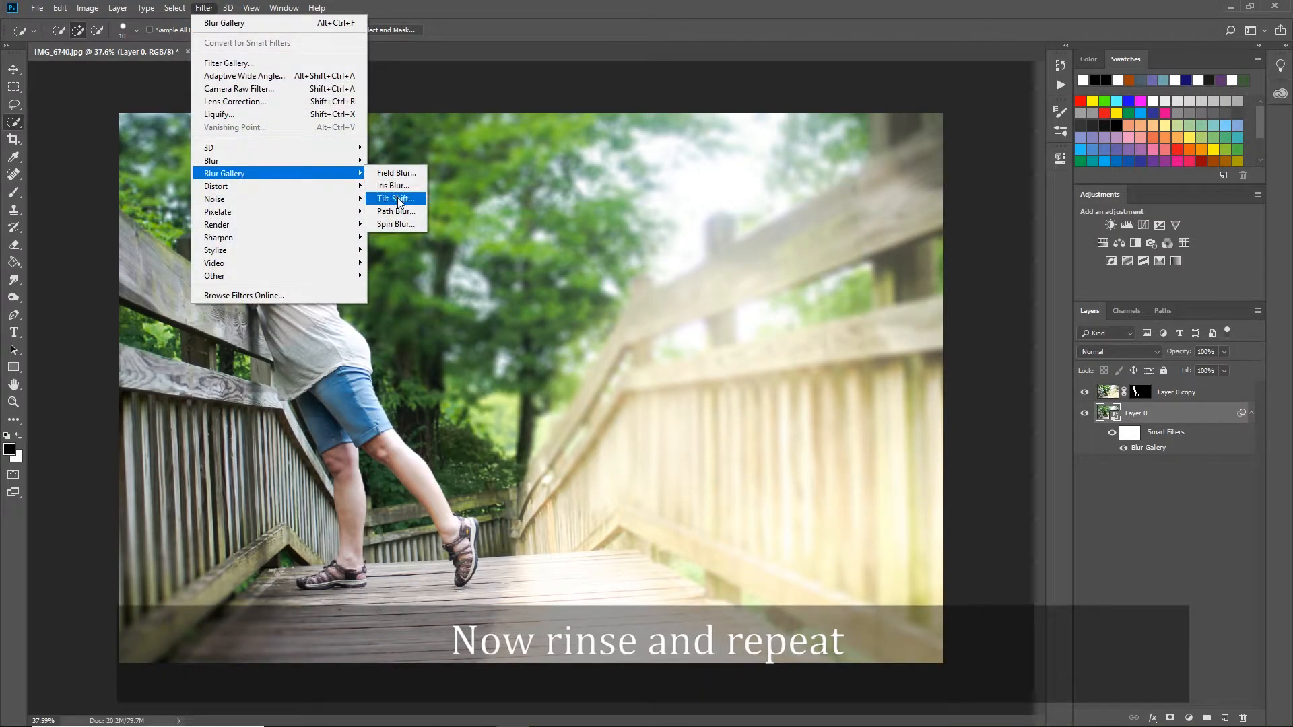
click(398, 198)
drag(567, 334, 444, 388)
drag(330, 403, 324, 407)
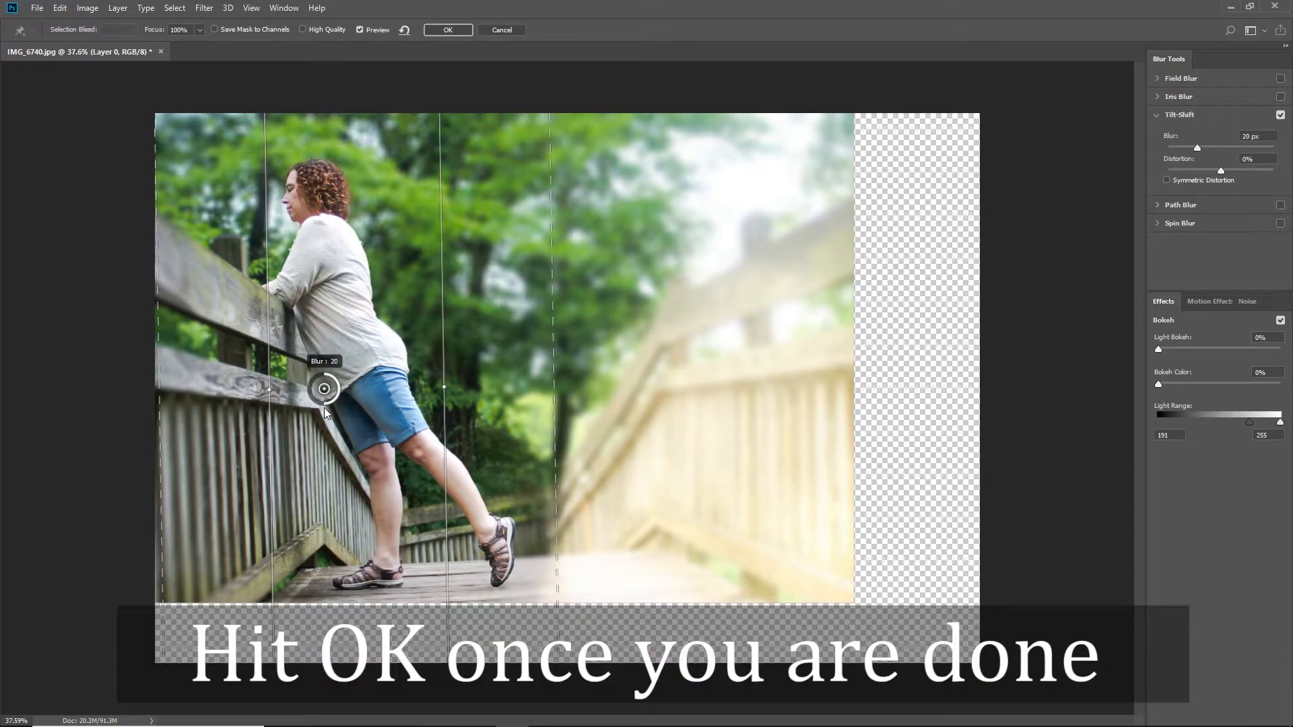
click(450, 32)
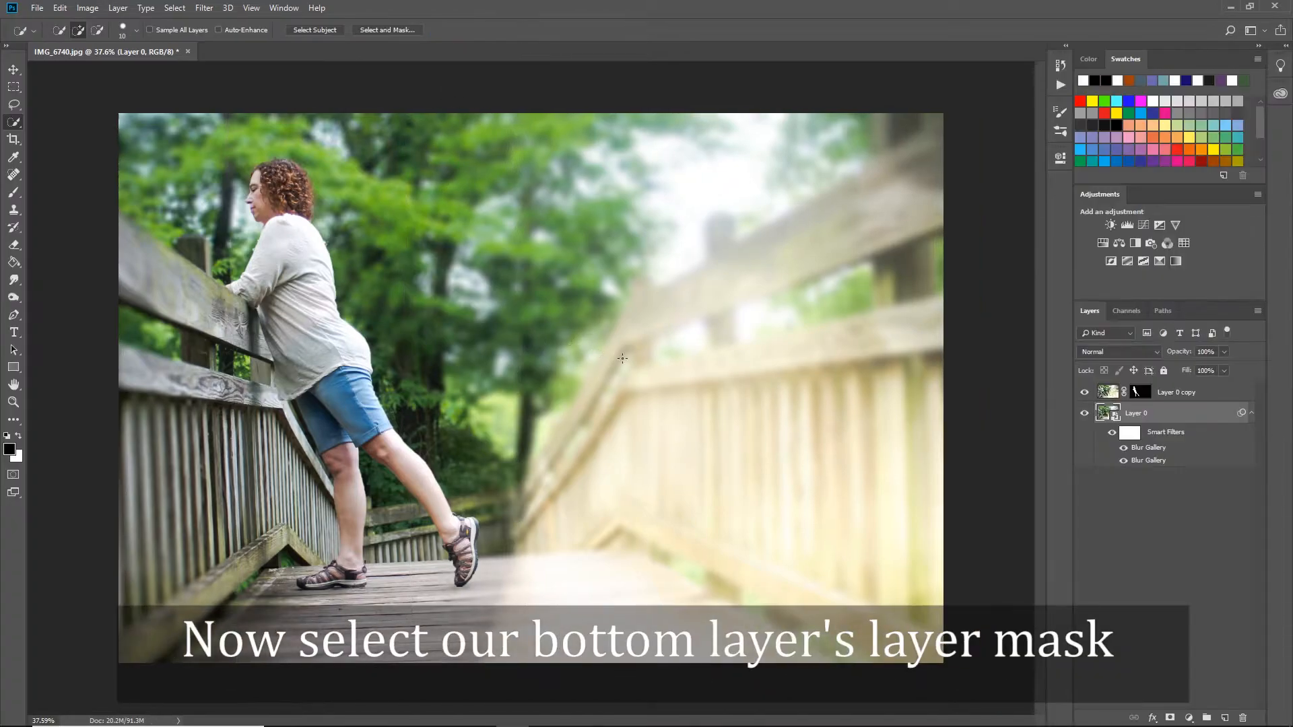
Erase the smart filter mask over the fence beside her with a 250 px eraser, using white as the foreground colour.
click(1129, 432)
key(x)
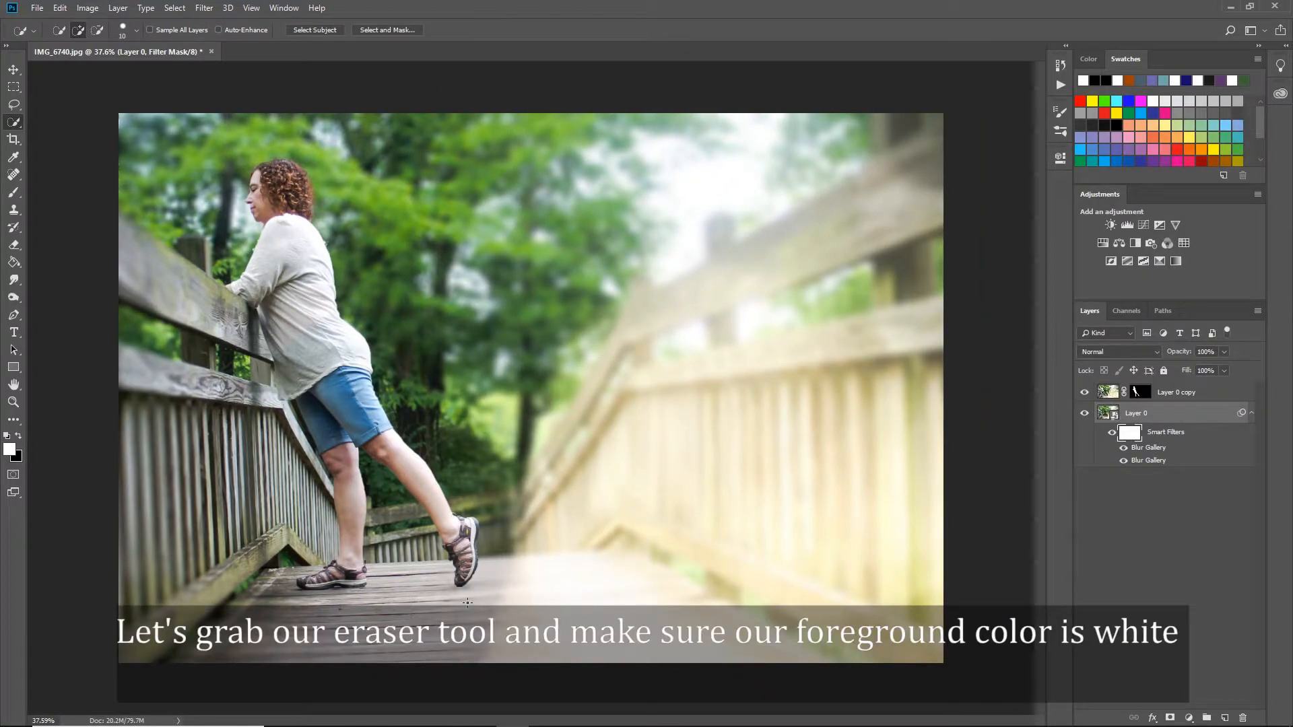
key(e)
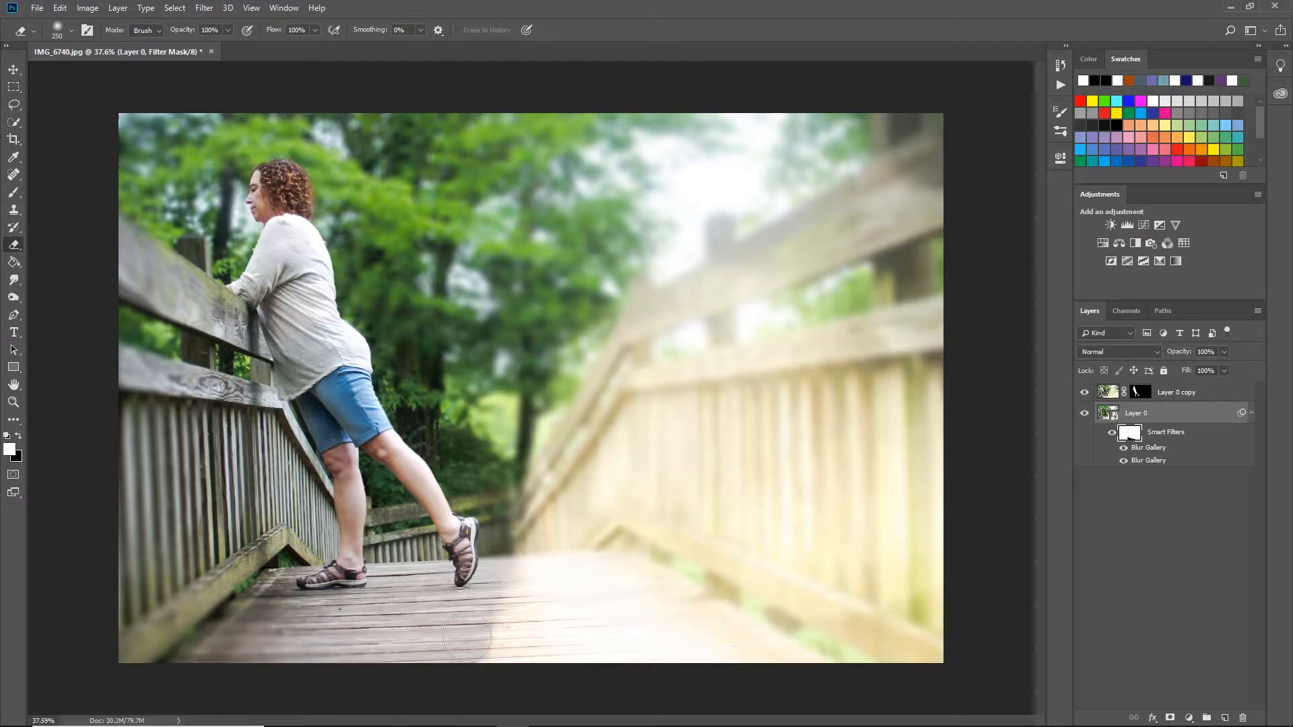
drag(248, 469, 199, 356)
mouse_move(181, 448)
mouse_down()
mouse_move(156, 495)
mouse_move(217, 561)
mouse_up()
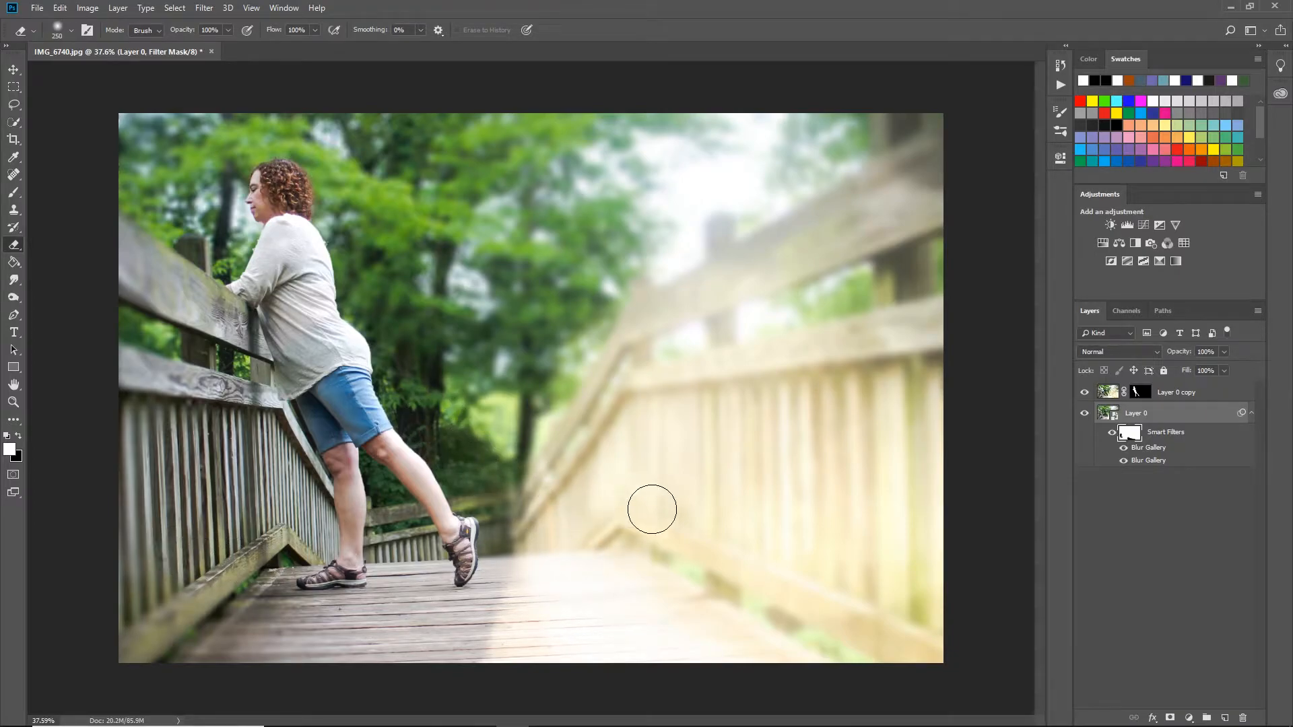
Add a 15 px Tilt-Shift blur to Layer 0, with a horizontal focus band on the boardwalk planks extending past the photo's lower edge.
click(201, 14)
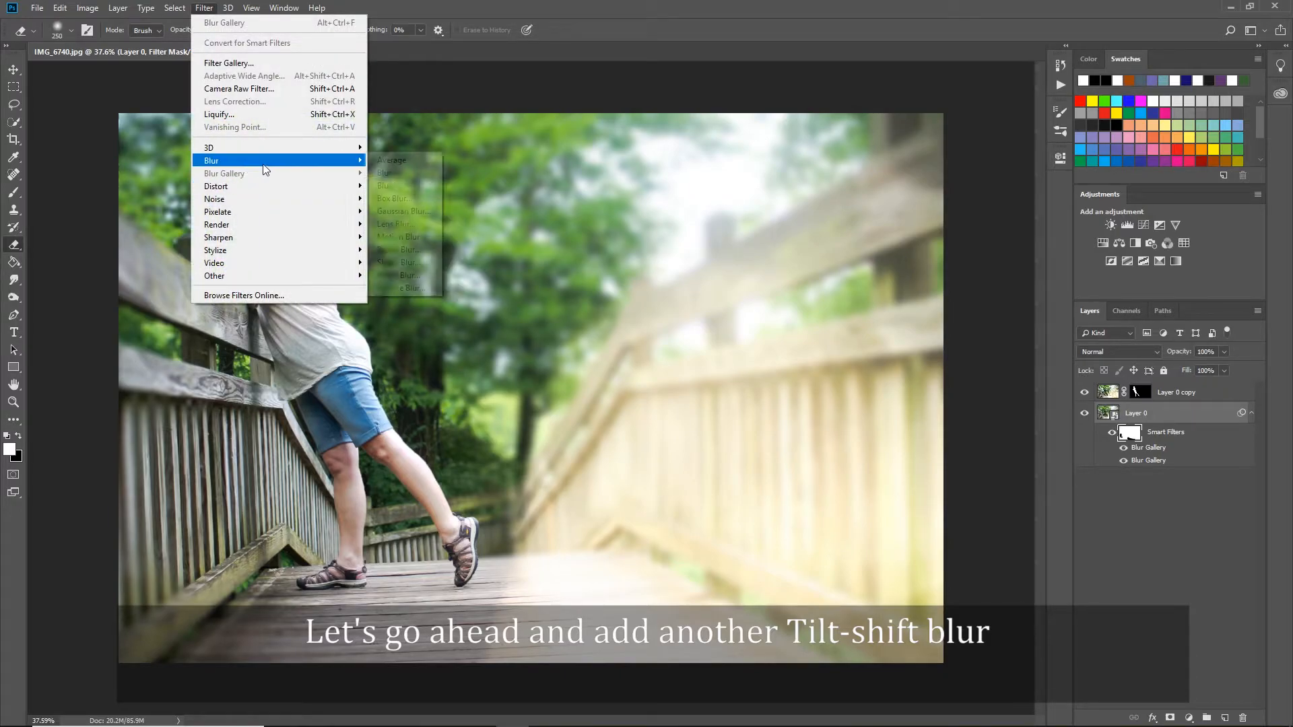
click(1157, 415)
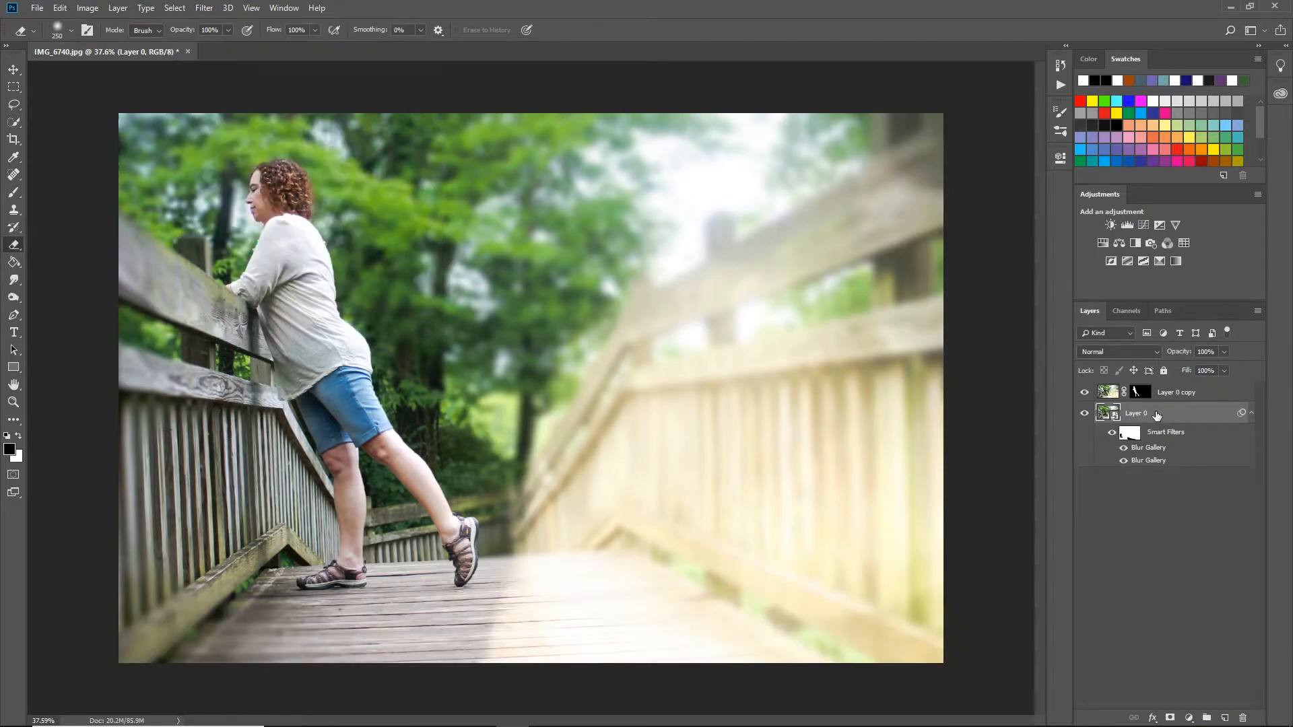
click(204, 8)
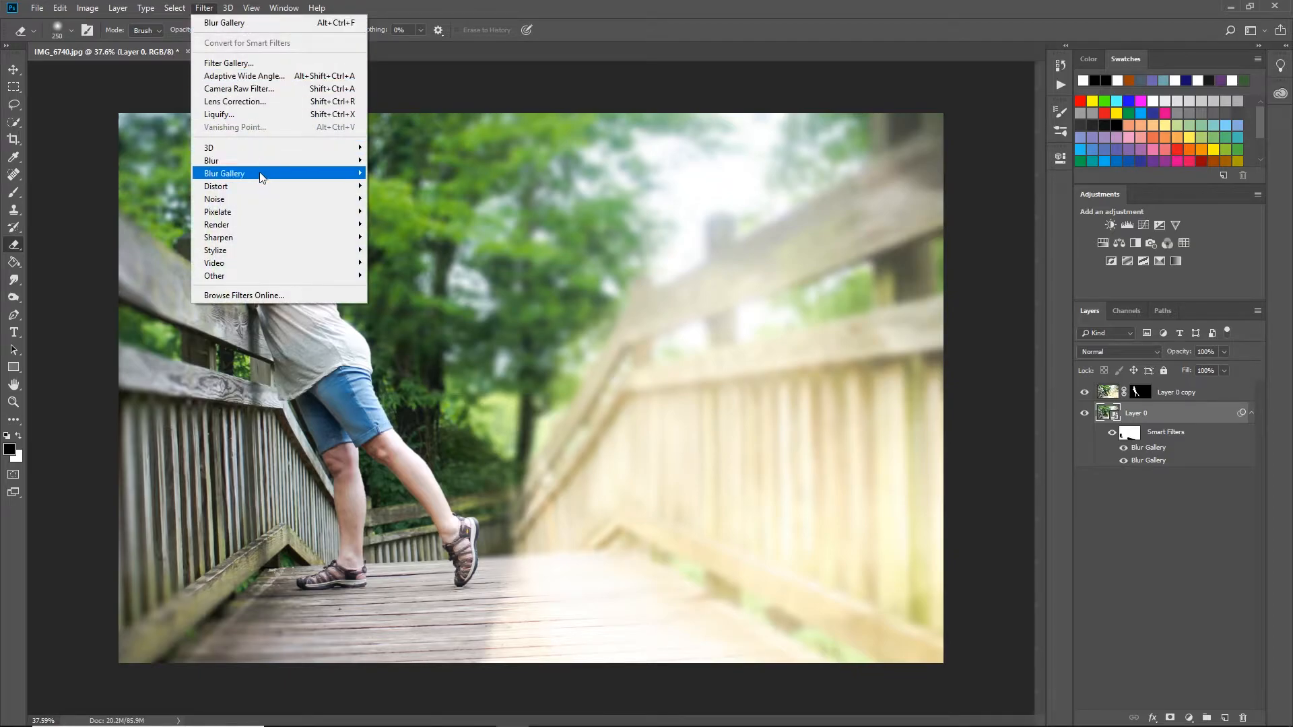
mouse_move(363, 176)
click(406, 199)
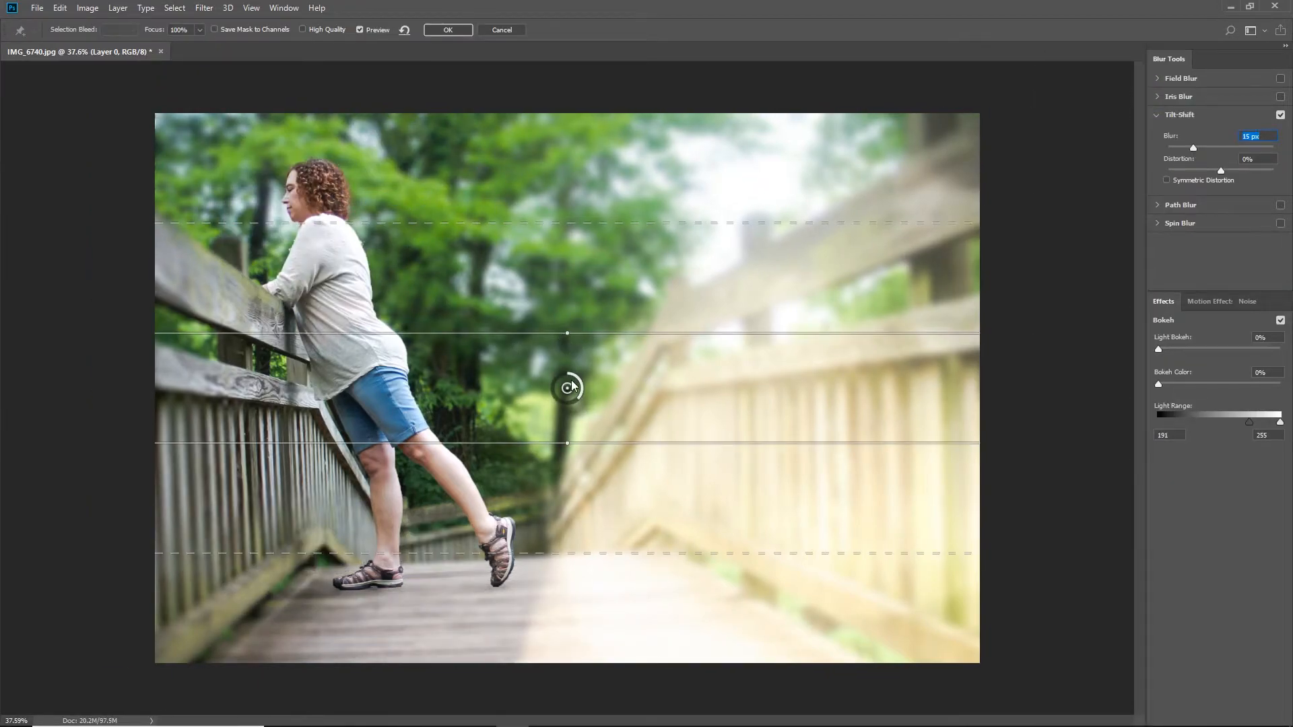
drag(567, 389, 528, 610)
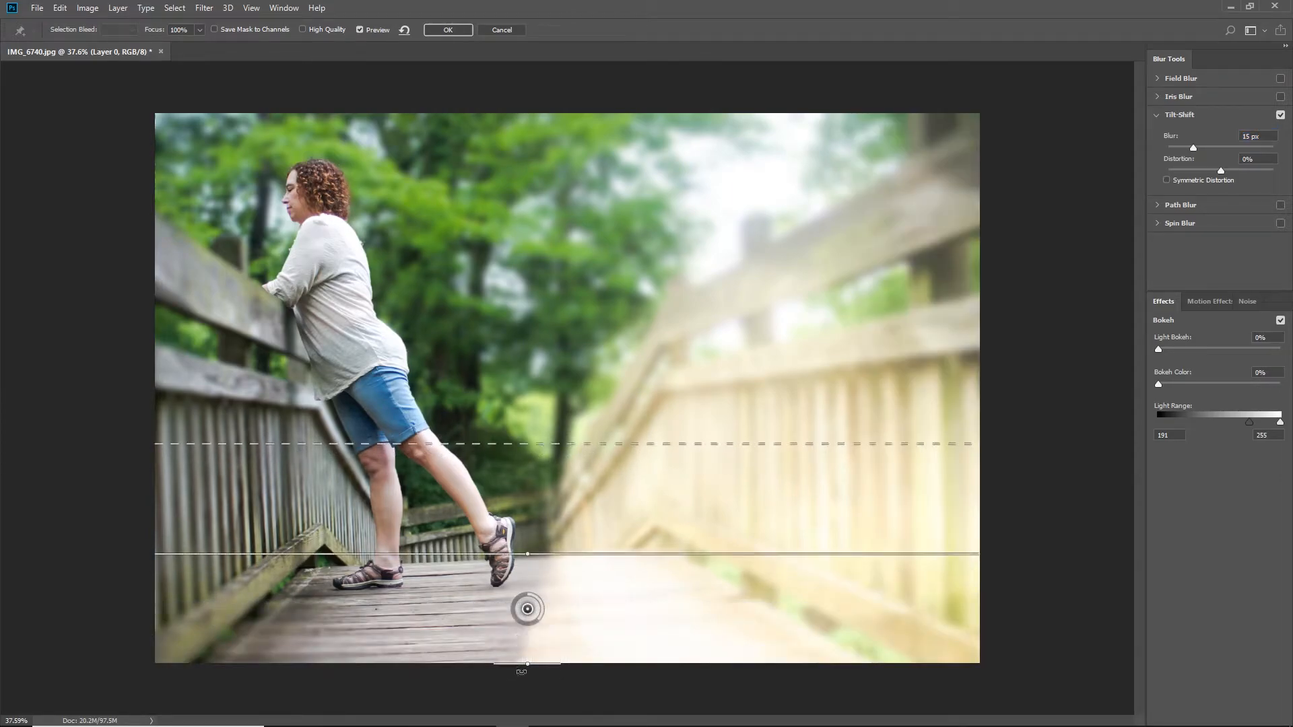
drag(552, 667, 552, 713)
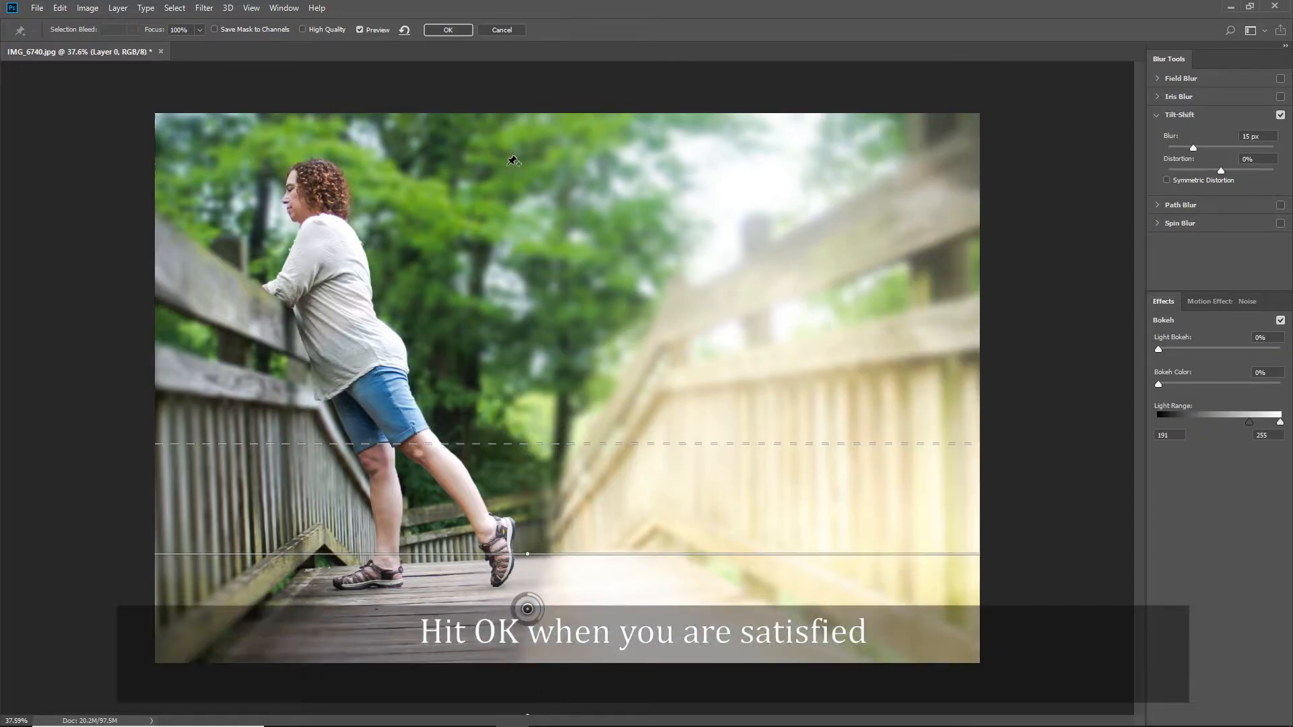
click(446, 31)
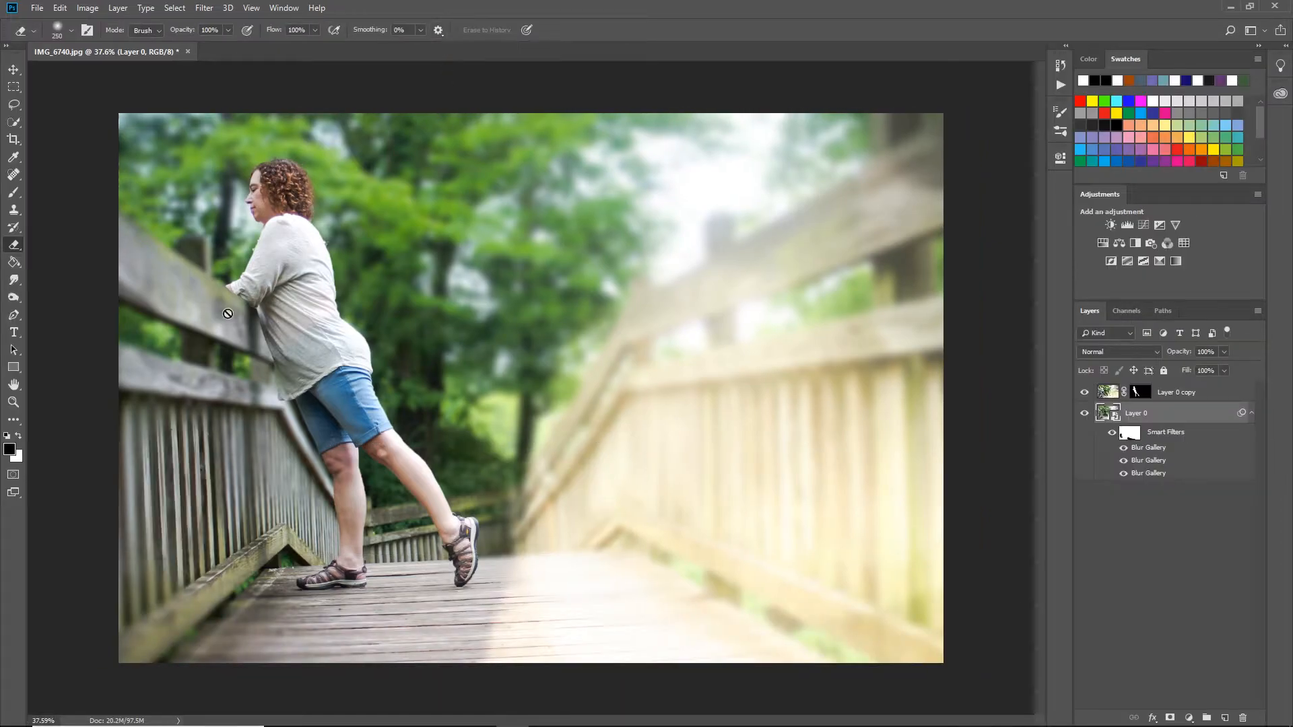
Erase more of Layer 0's smart filter mask along the railing and fence beside her, reducing the eraser to 90 px.
click(1137, 434)
key(x)
mouse_move(182, 283)
mouse_down()
mouse_move(256, 323)
mouse_move(232, 422)
mouse_move(212, 293)
mouse_move(226, 394)
mouse_move(253, 385)
mouse_move(265, 420)
mouse_move(271, 471)
mouse_move(250, 486)
mouse_move(286, 566)
mouse_up()
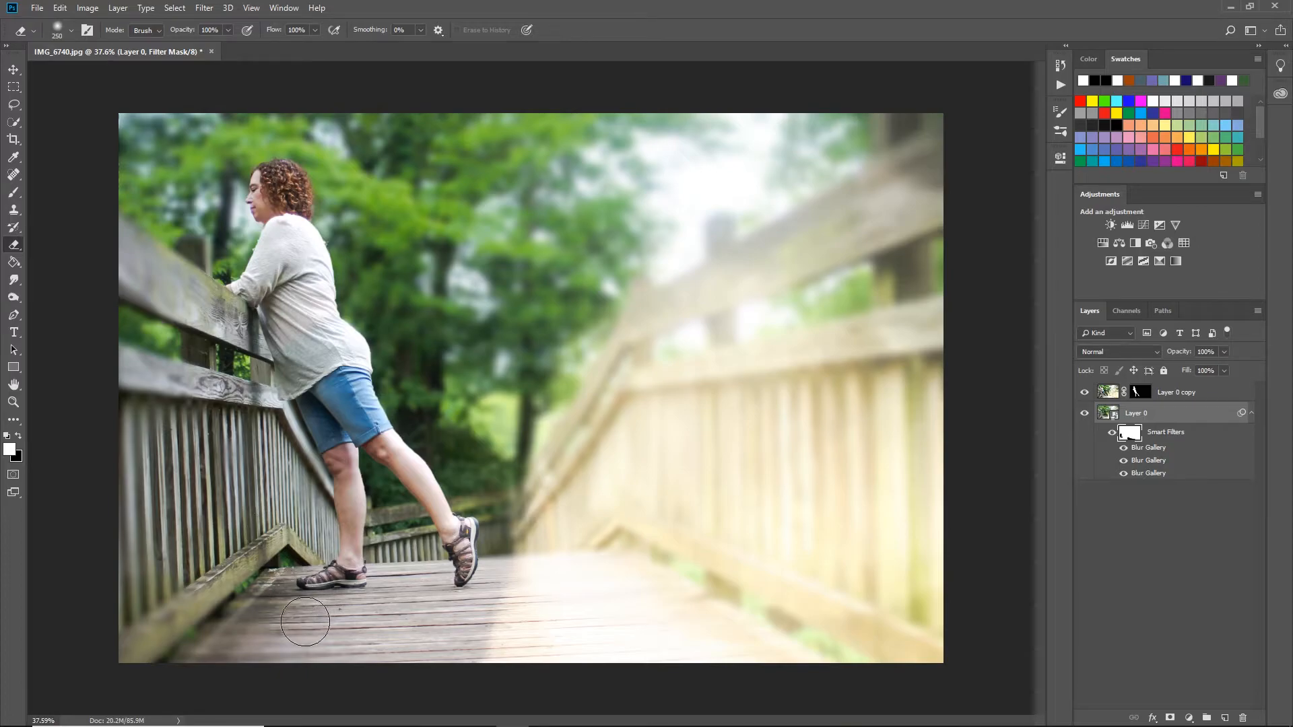
mouse_move(177, 303)
mouse_down()
mouse_move(207, 294)
mouse_move(218, 249)
mouse_move(206, 307)
mouse_up()
key(bracketleft)
key(bracketleft)
key(bracketleft)
key(bracketleft)
key(bracketleft)
key(bracketleft)
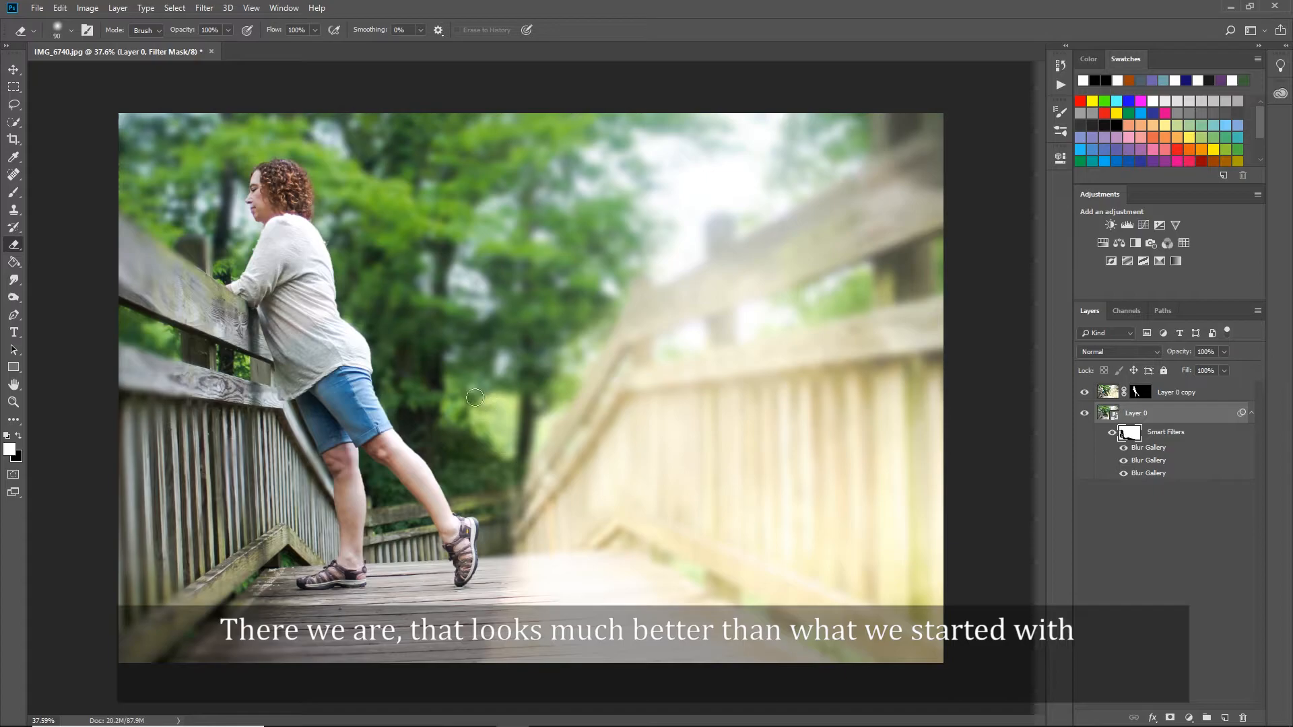
Add a Color Balance adjustment layer on top with midtones Cyan/Red -19, Magenta/Green 0 and Yellow/Blue 14.
click(14, 70)
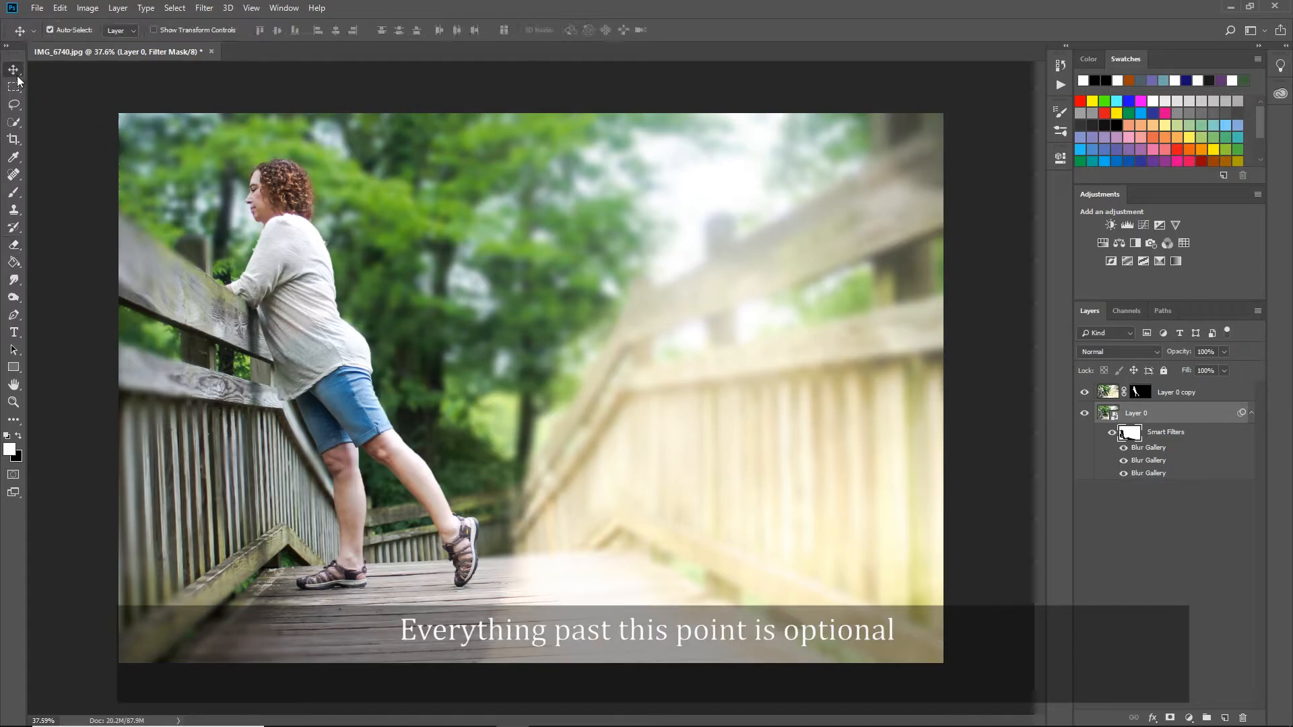
click(1155, 567)
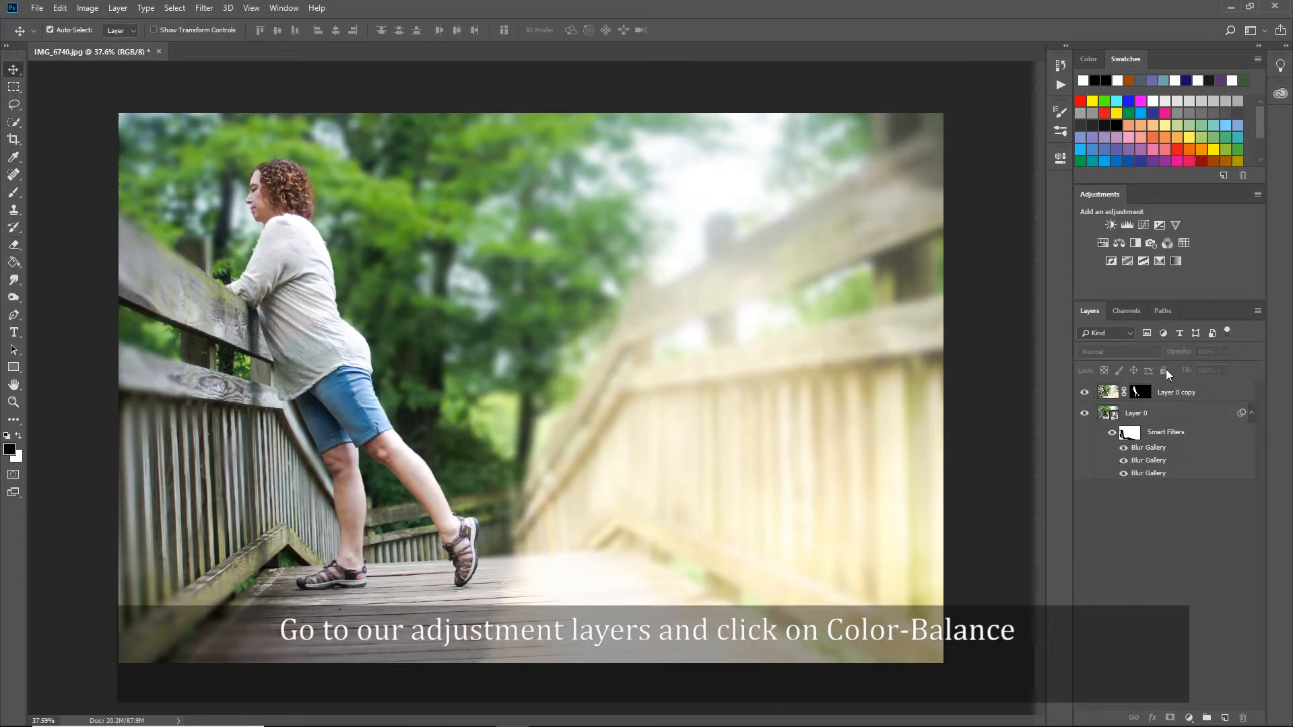
click(1119, 242)
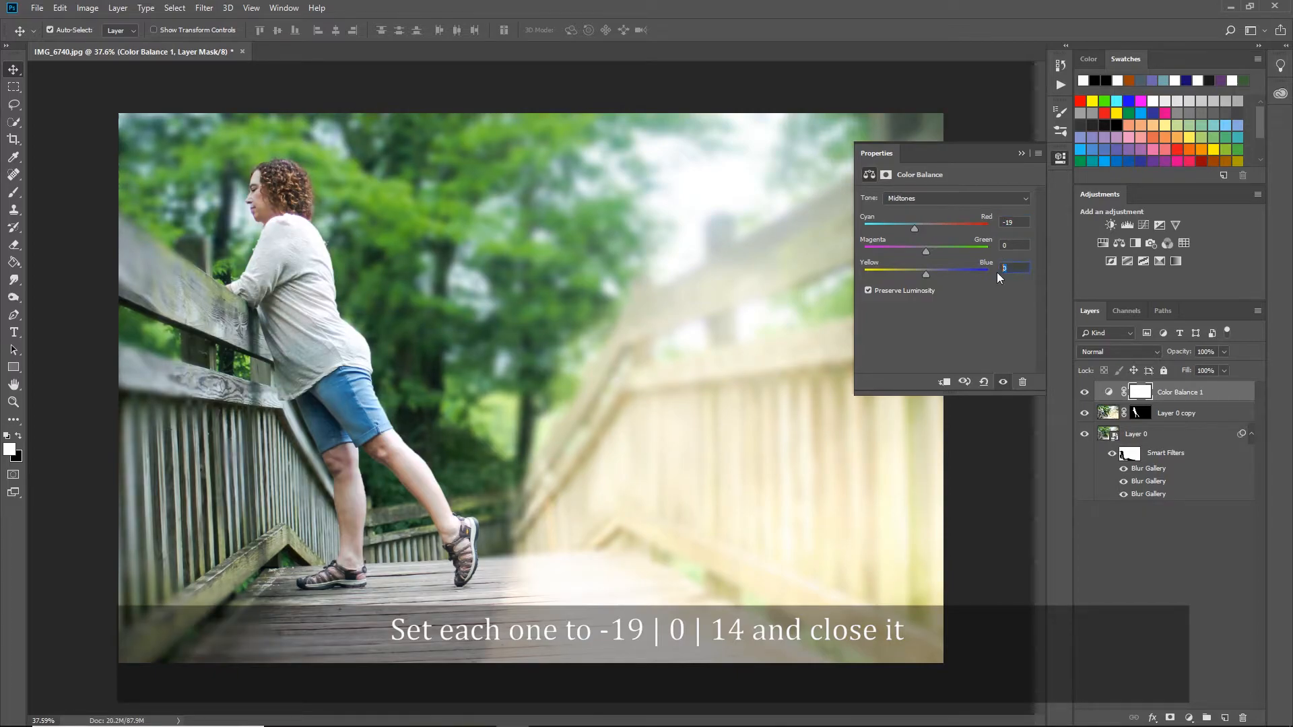
text(14)
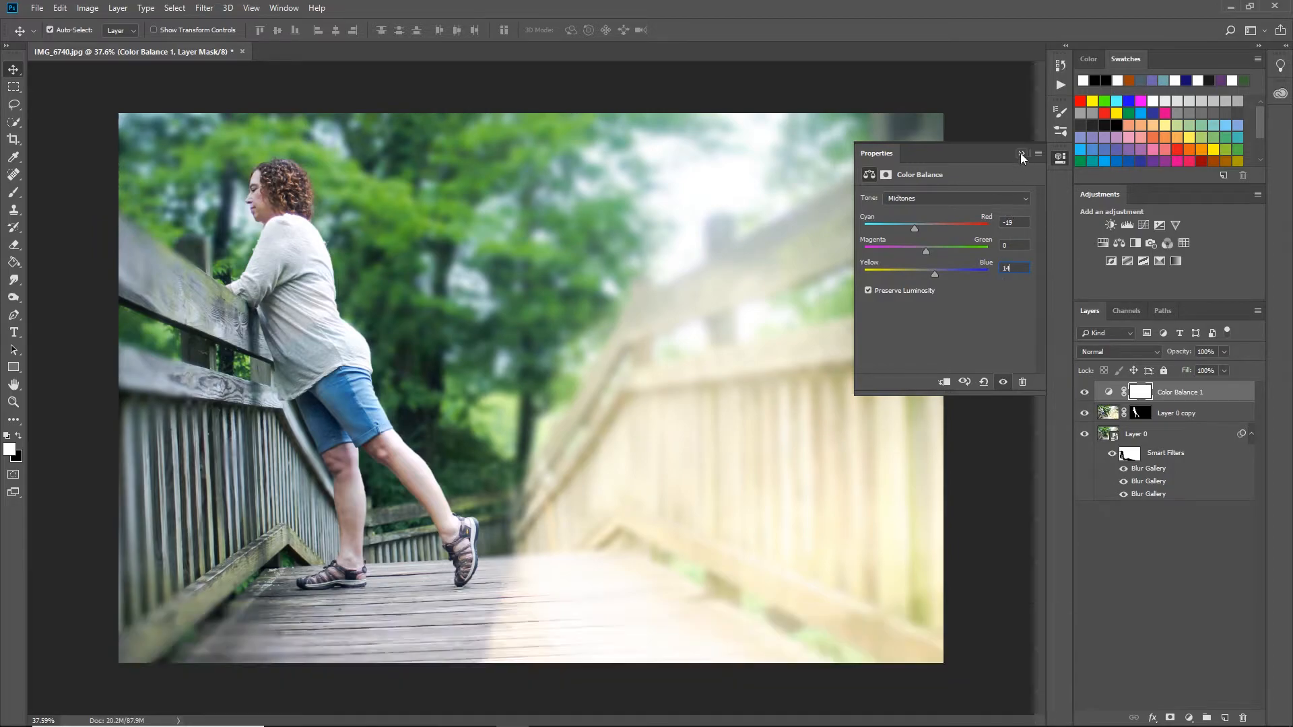
click(1020, 154)
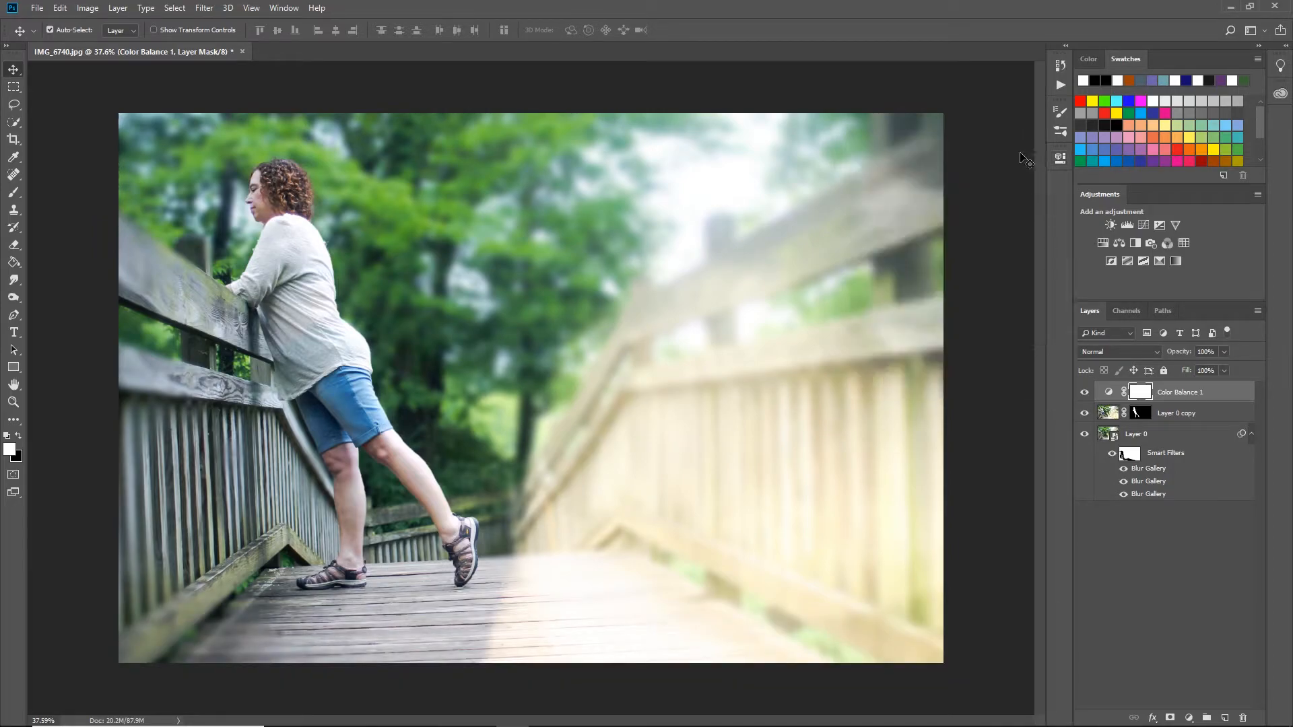
Stamp all visible layers into a new top layer and darken its corners with a Lens Correction vignette amount of -43.
click(1188, 582)
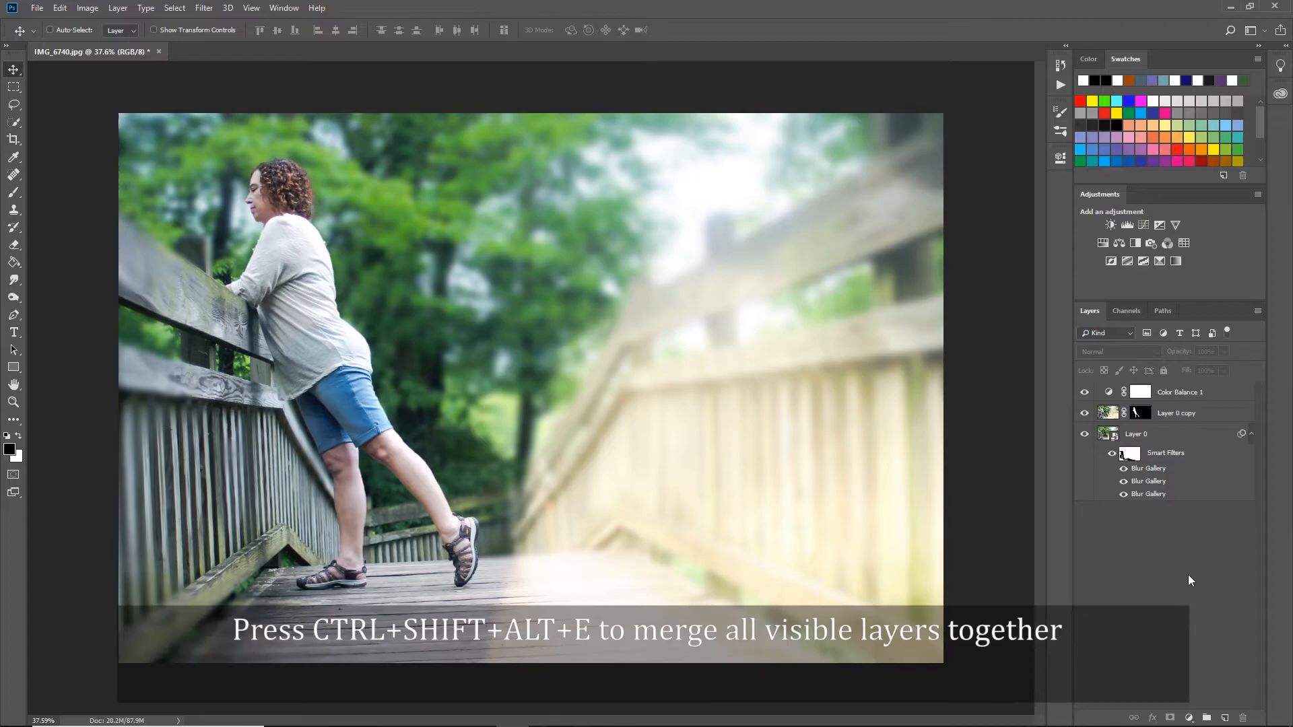
key(ctrl+shift+alt+e)
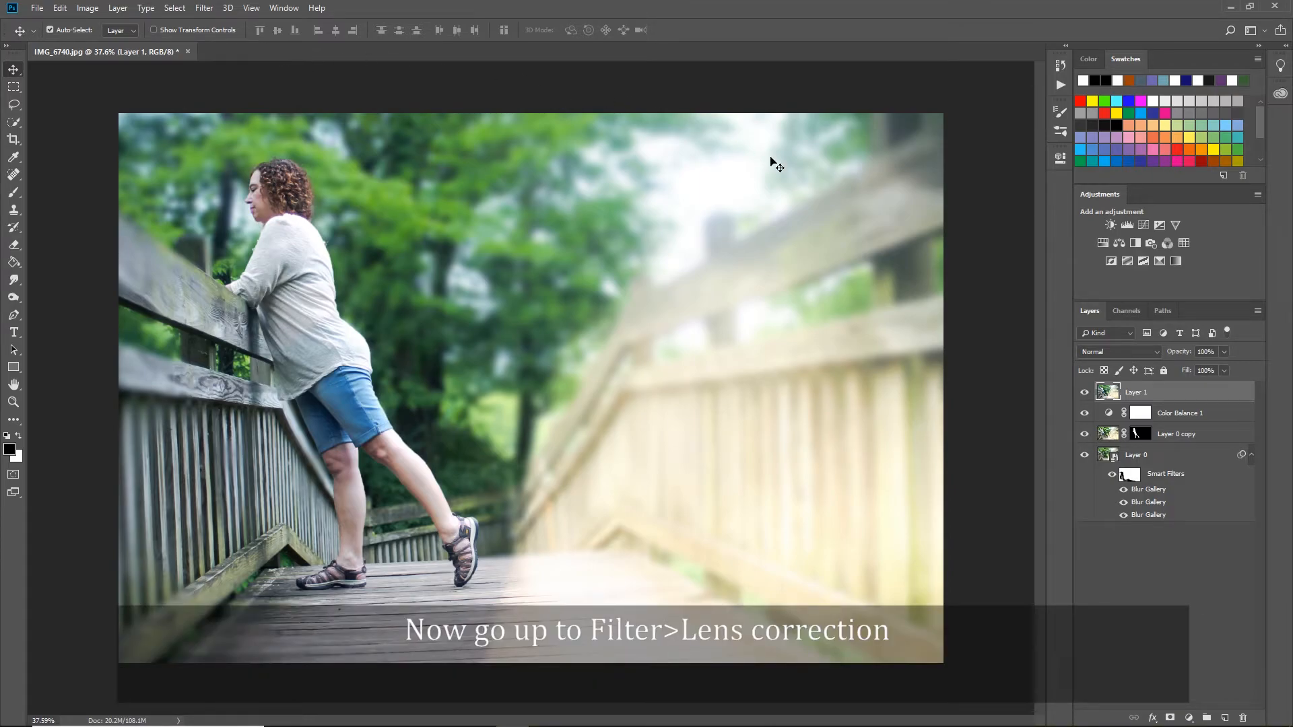
click(205, 8)
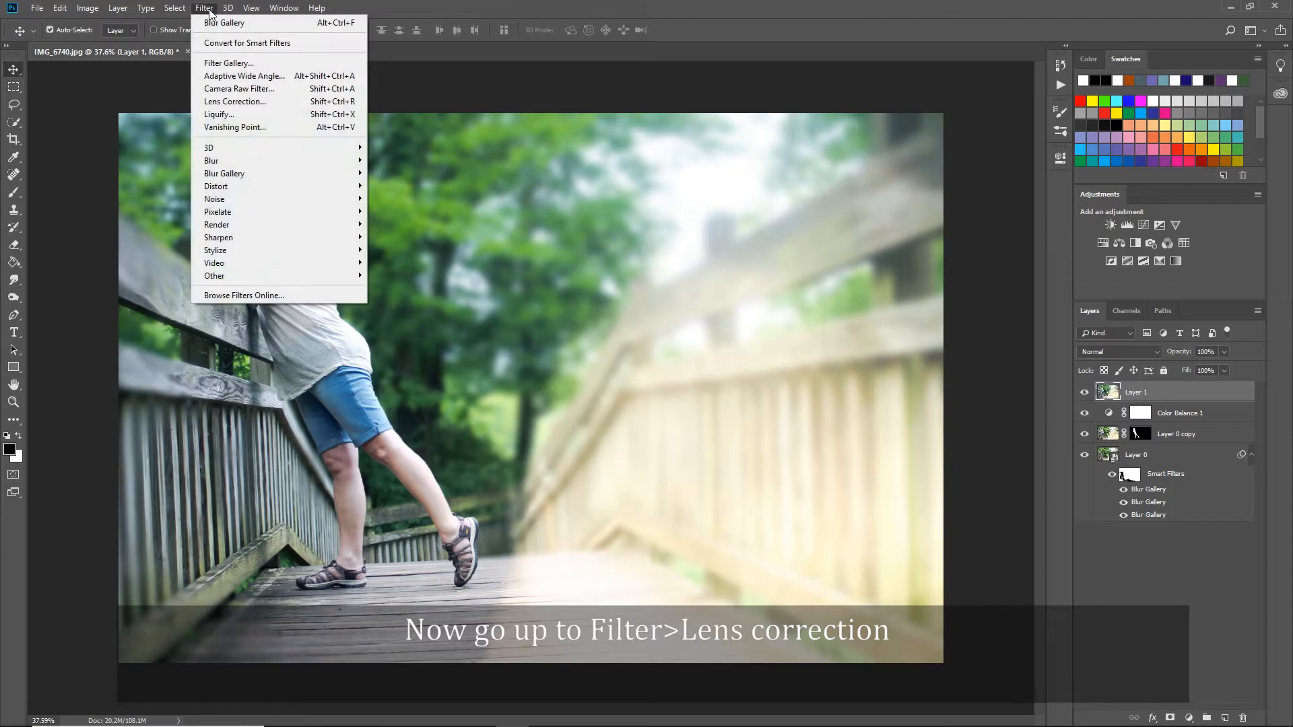
click(229, 100)
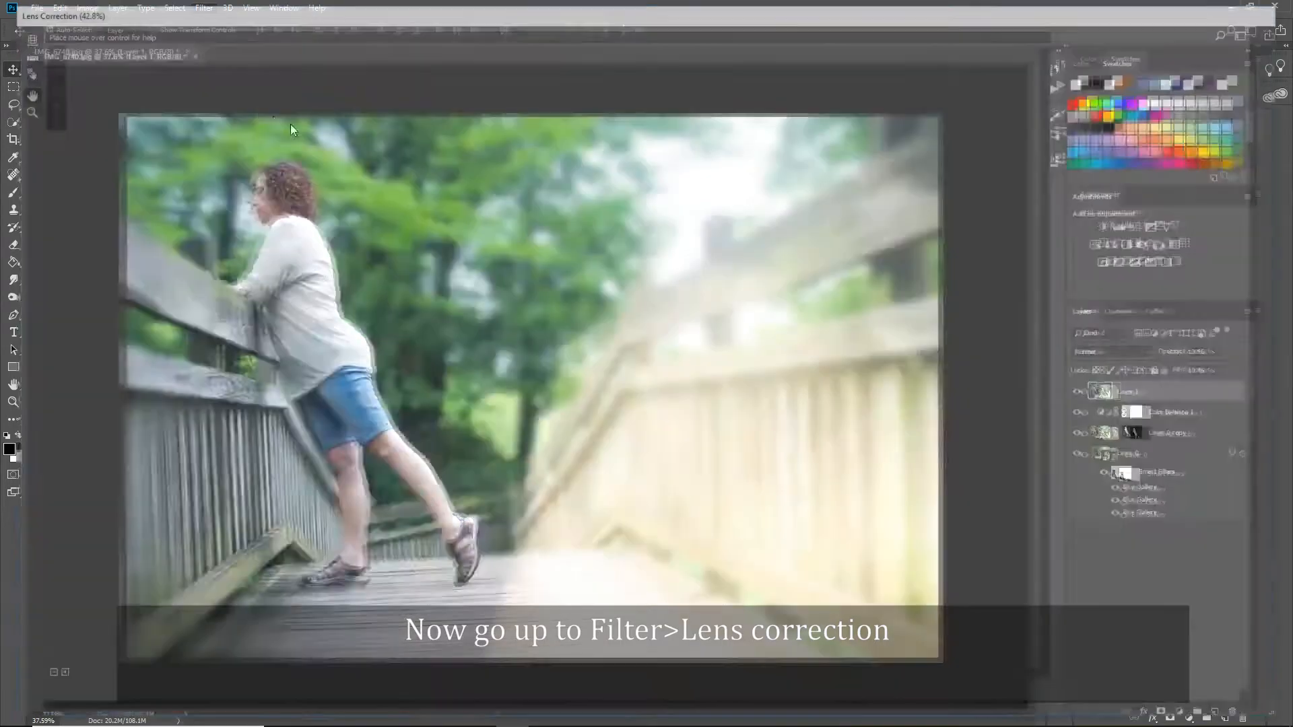
click(1161, 91)
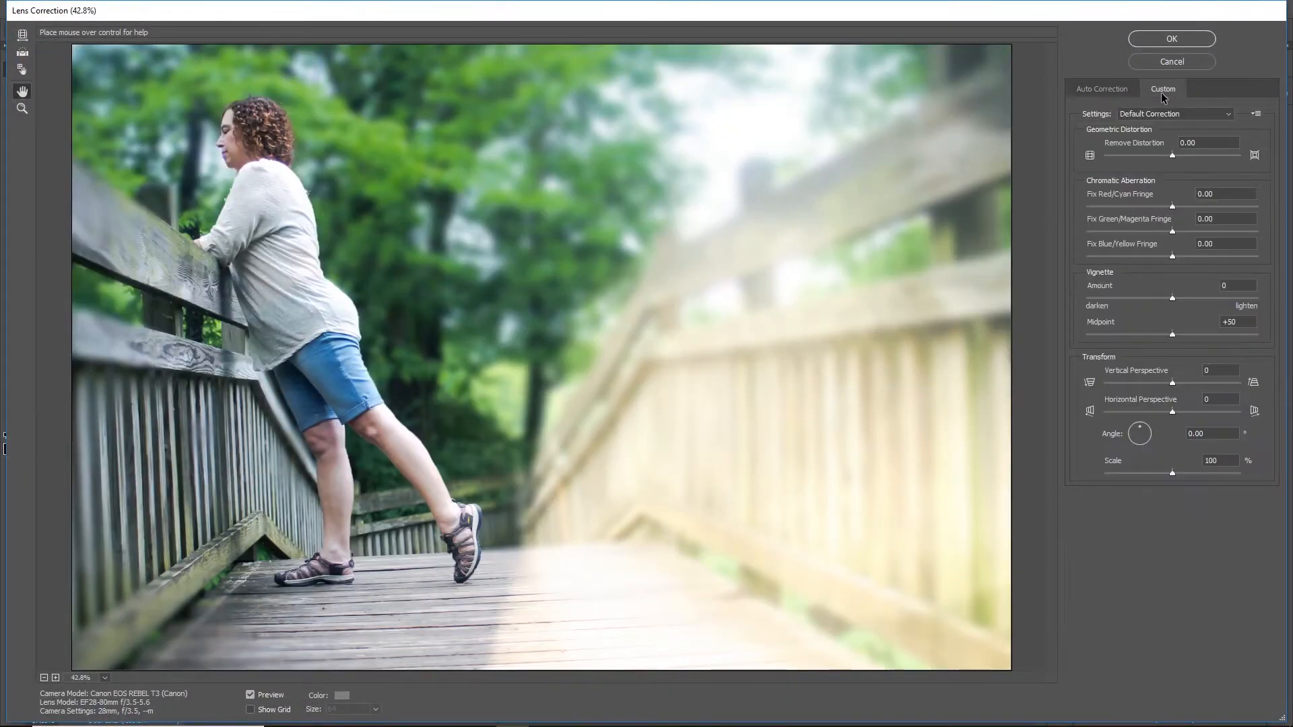
drag(1173, 297, 1139, 298)
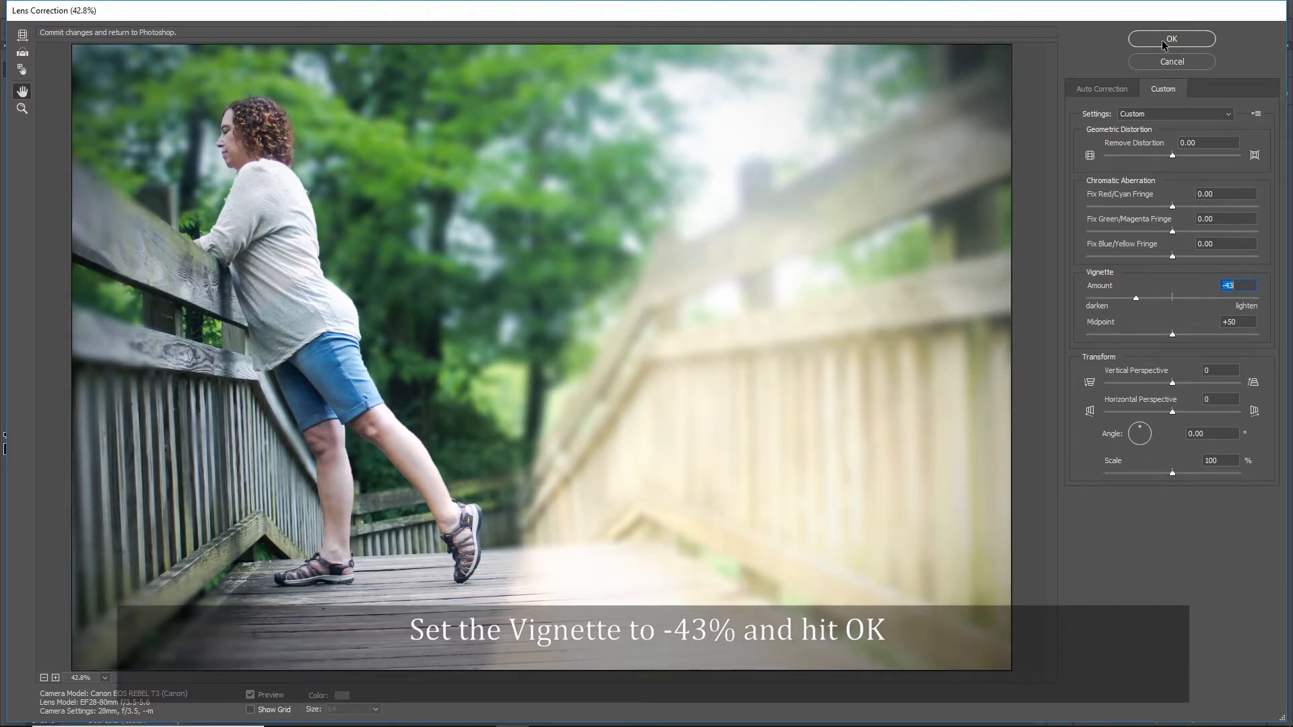
click(1169, 39)
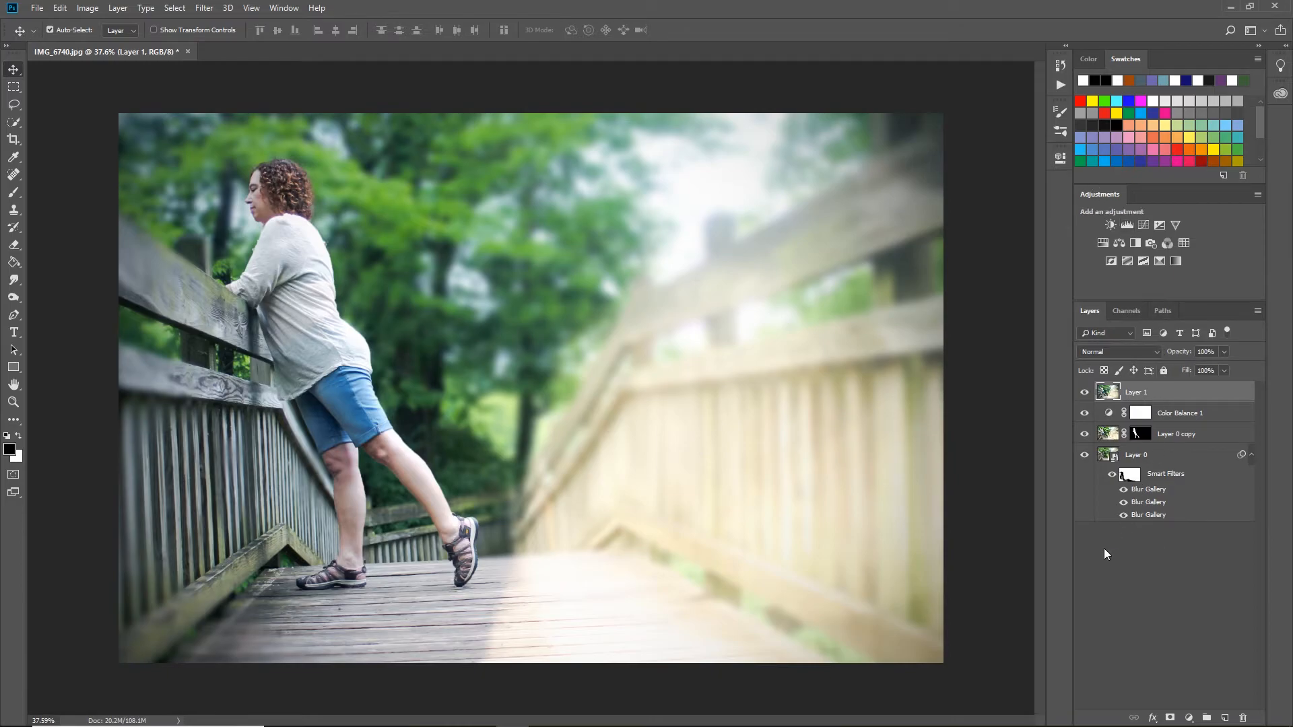
Create a new layer named Noise in Soft Light mode, filled with the soft-light-neutral 50% gray.
alt+click(1224, 717)
text(Noise)
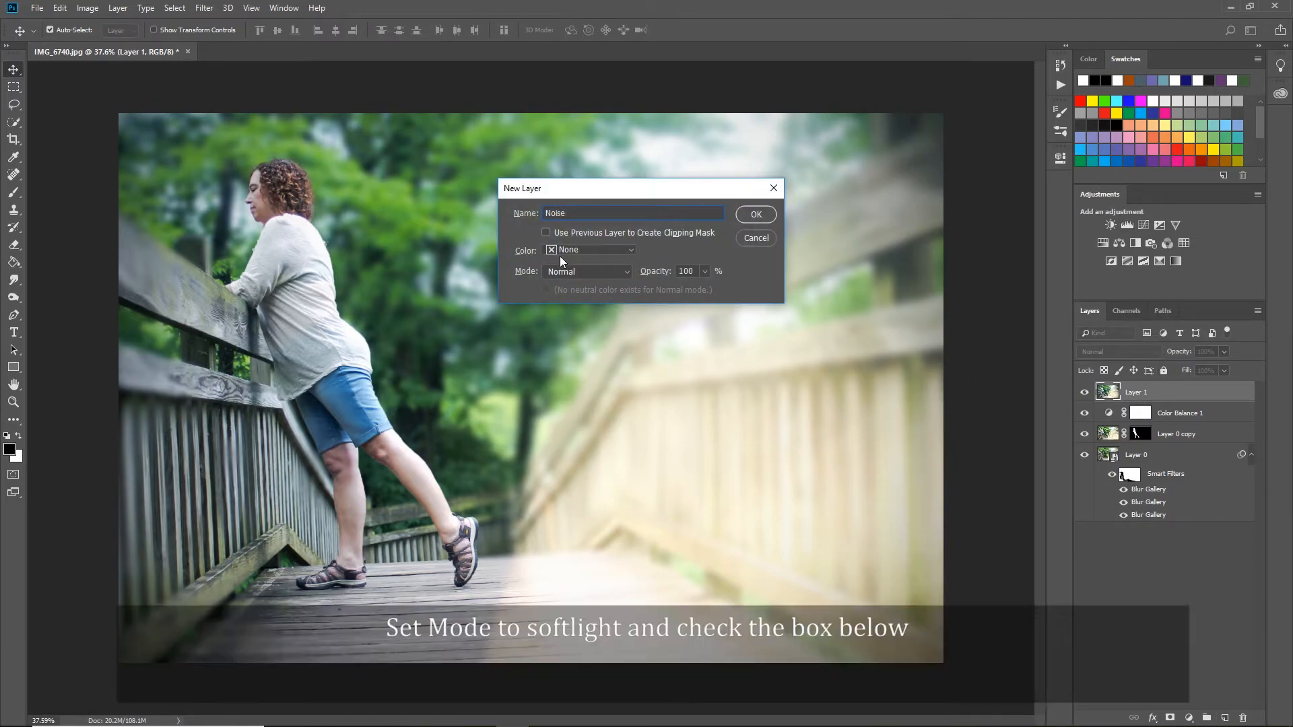
click(583, 272)
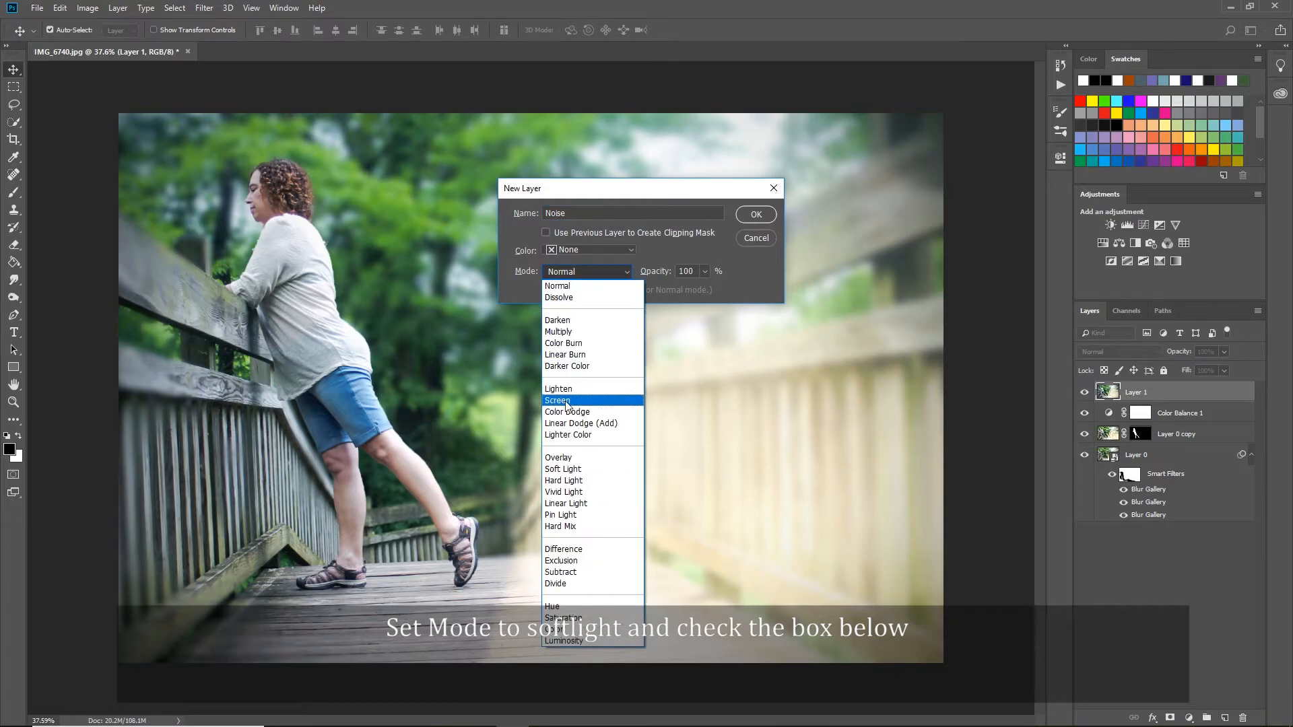
click(579, 470)
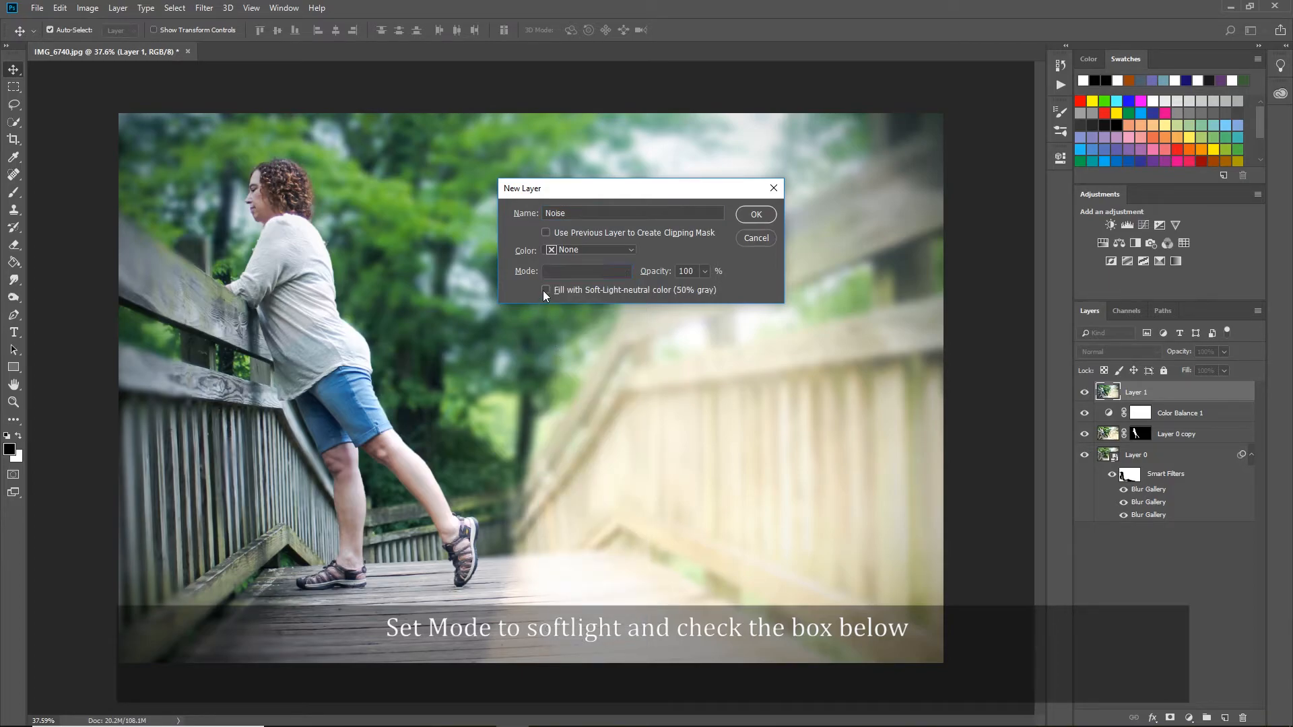
click(756, 212)
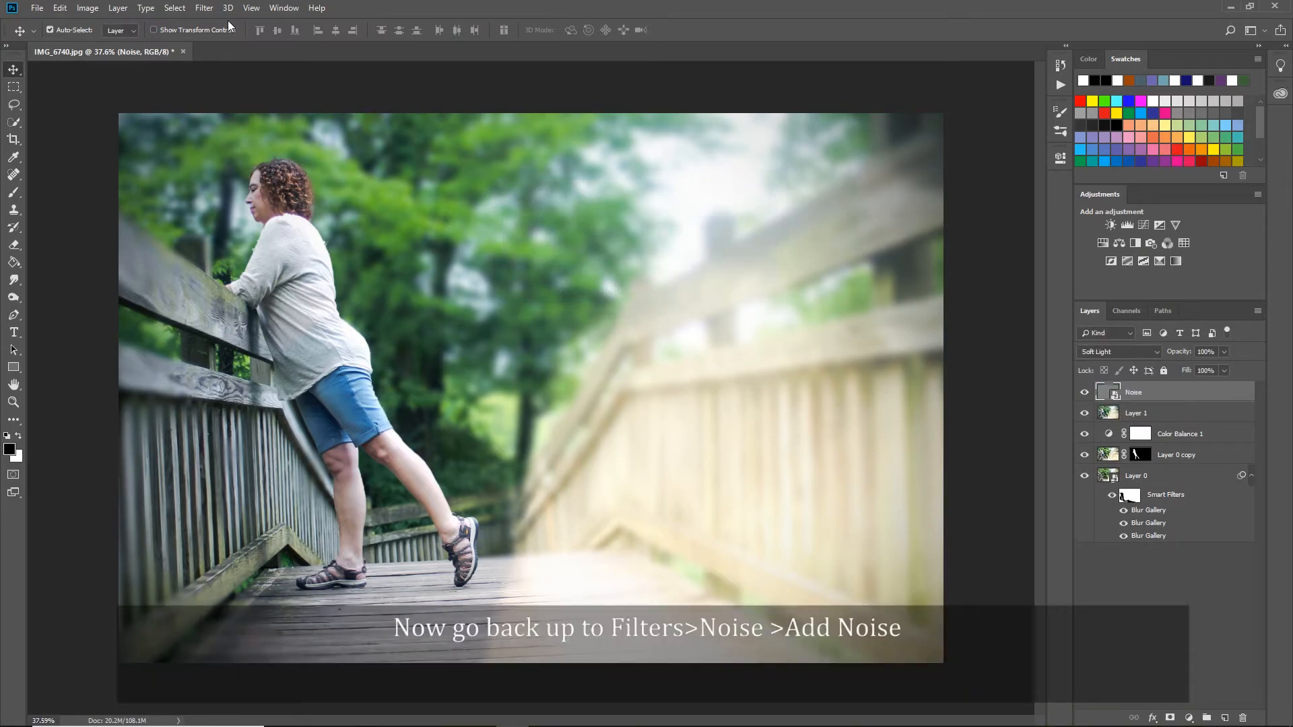
Convert the Noise layer for smart filters and add 6.78% monochromatic noise with Gaussian distribution.
click(205, 8)
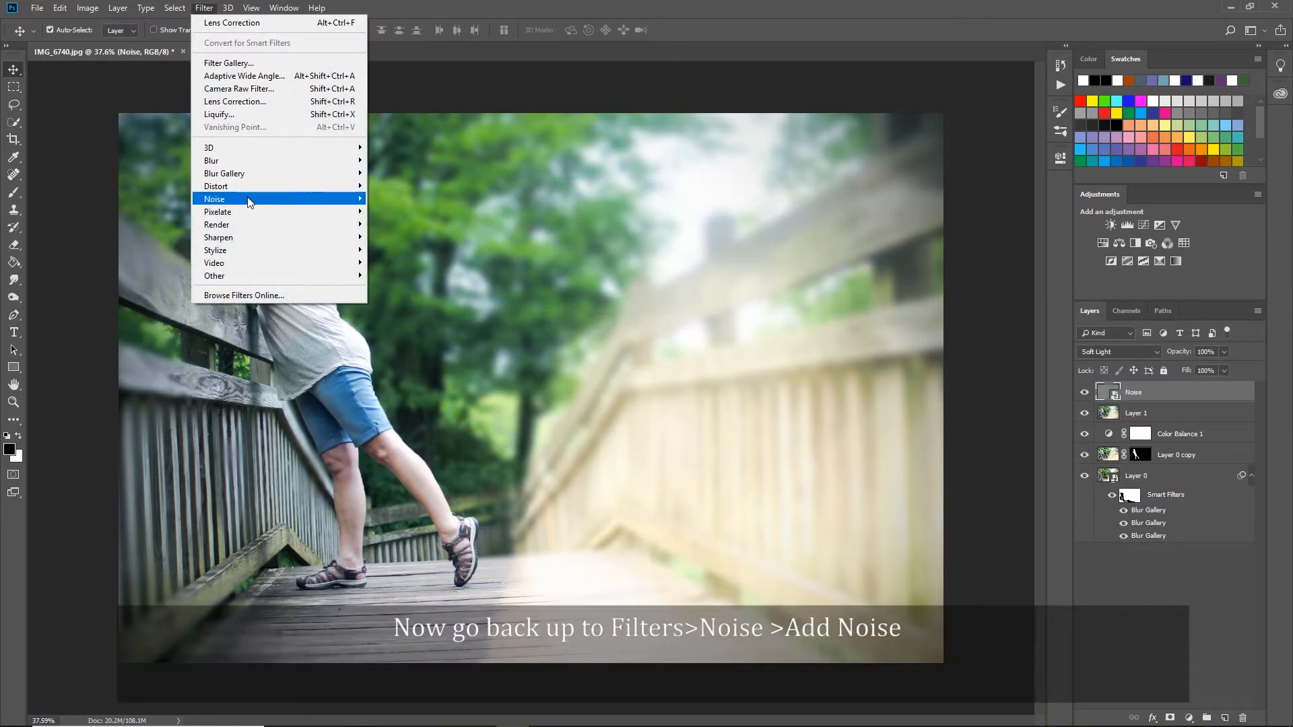
mouse_move(301, 201)
click(398, 198)
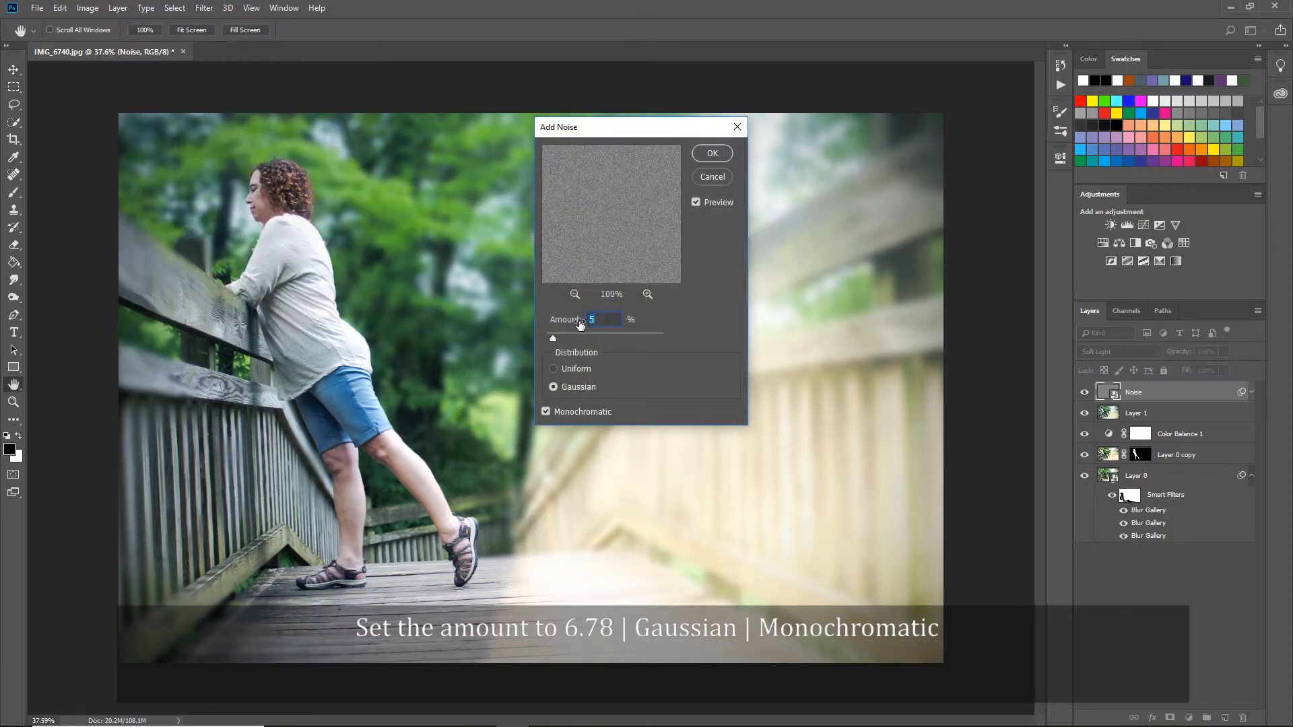
drag(555, 338, 556, 334)
click(711, 153)
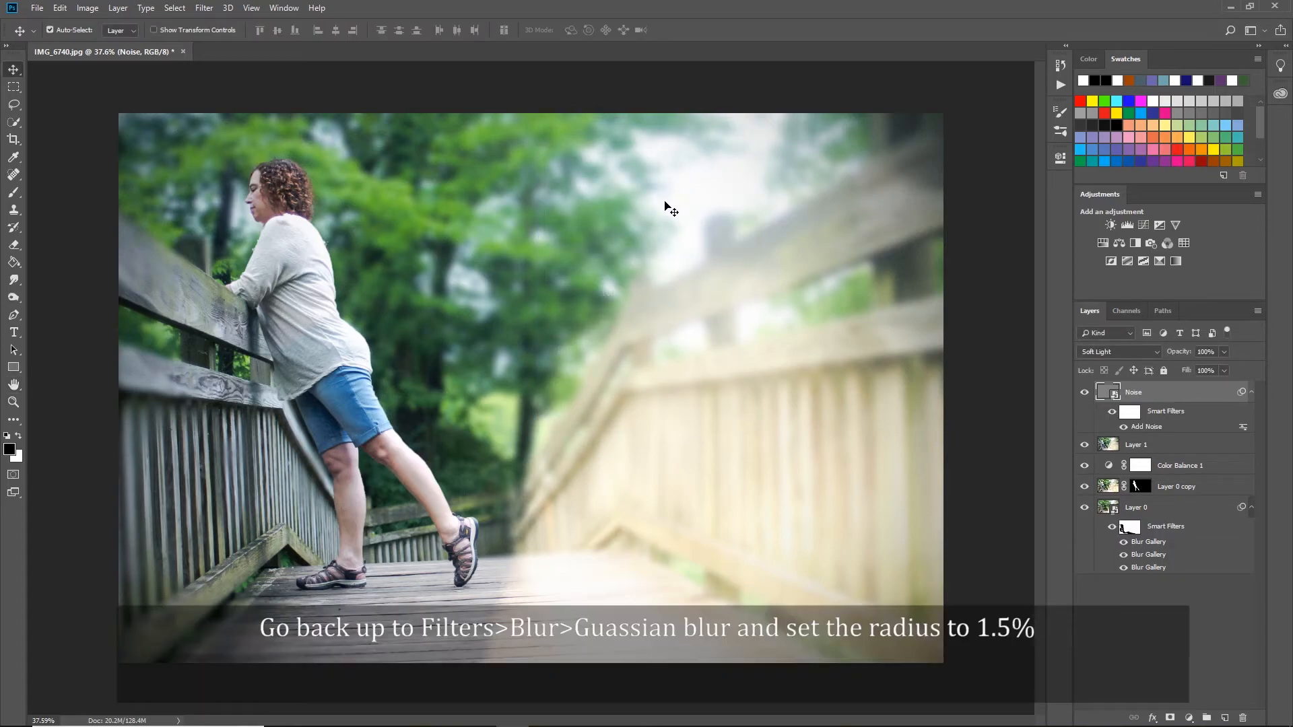
Soften the Noise layer with a 1.5-pixel Gaussian Blur smart filter and toggle the layer's visibility to compare.
click(206, 8)
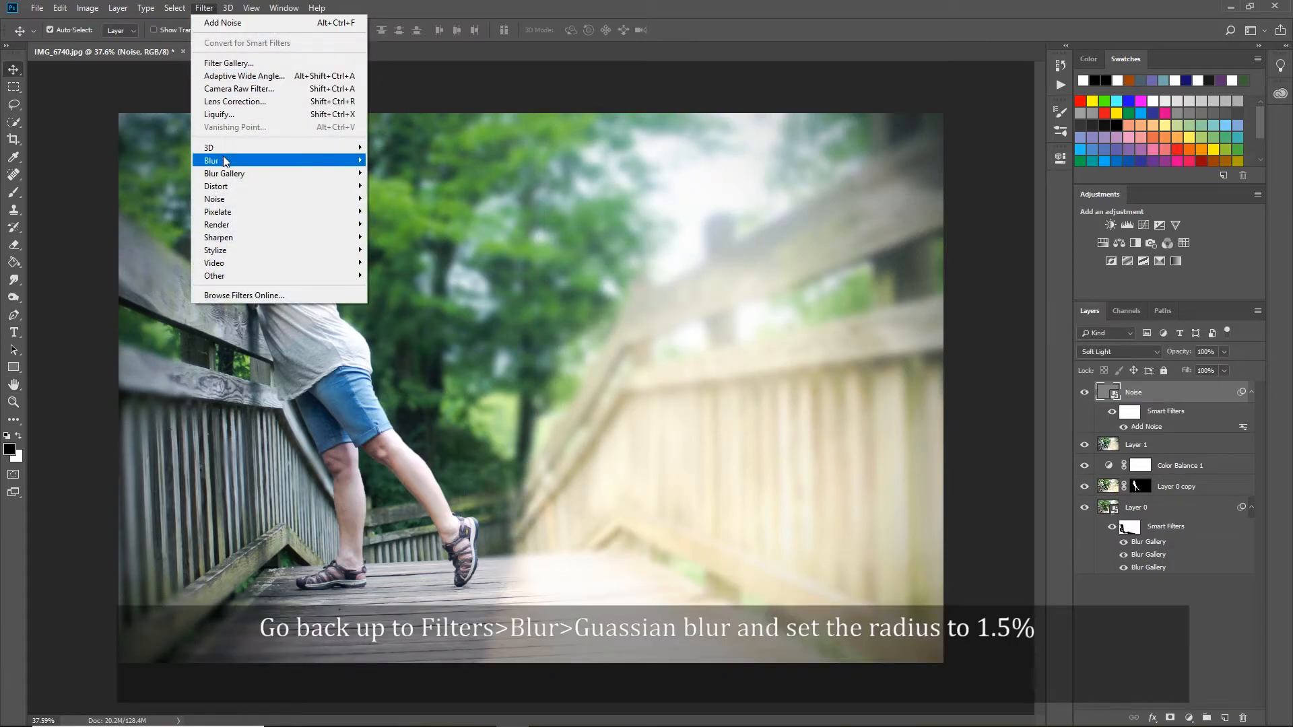
mouse_move(239, 160)
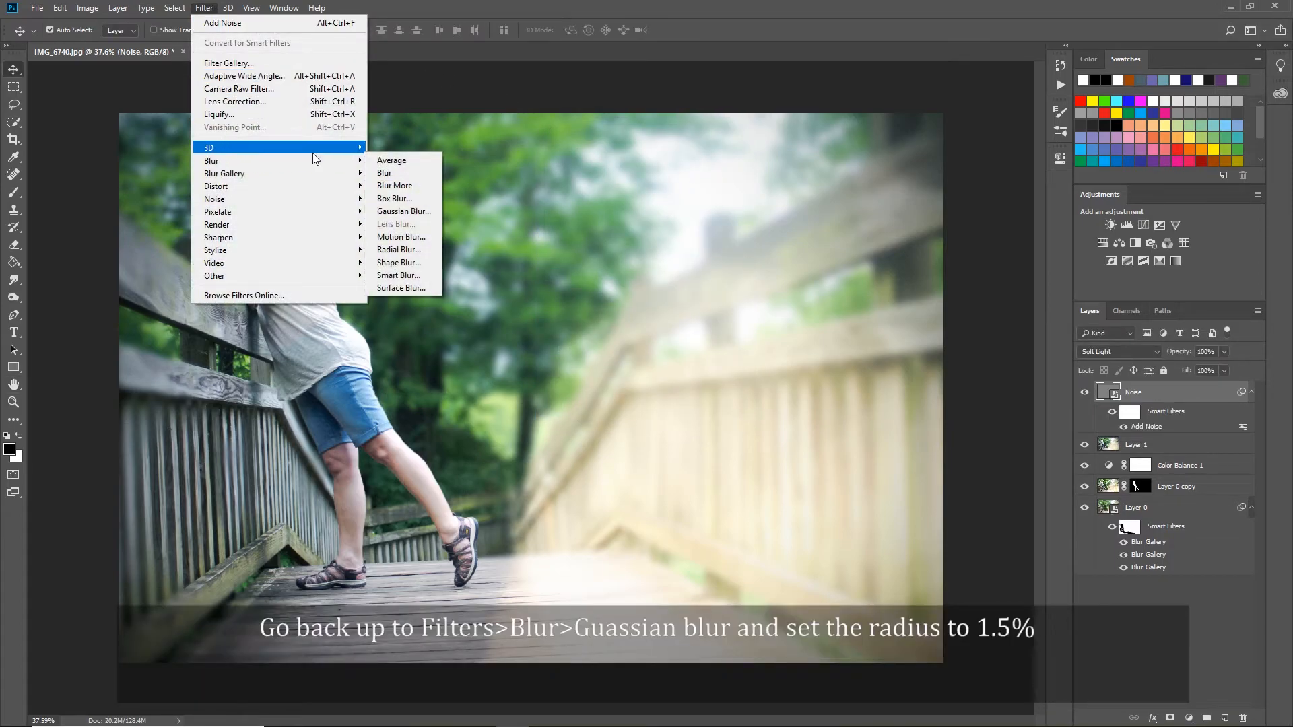
click(404, 212)
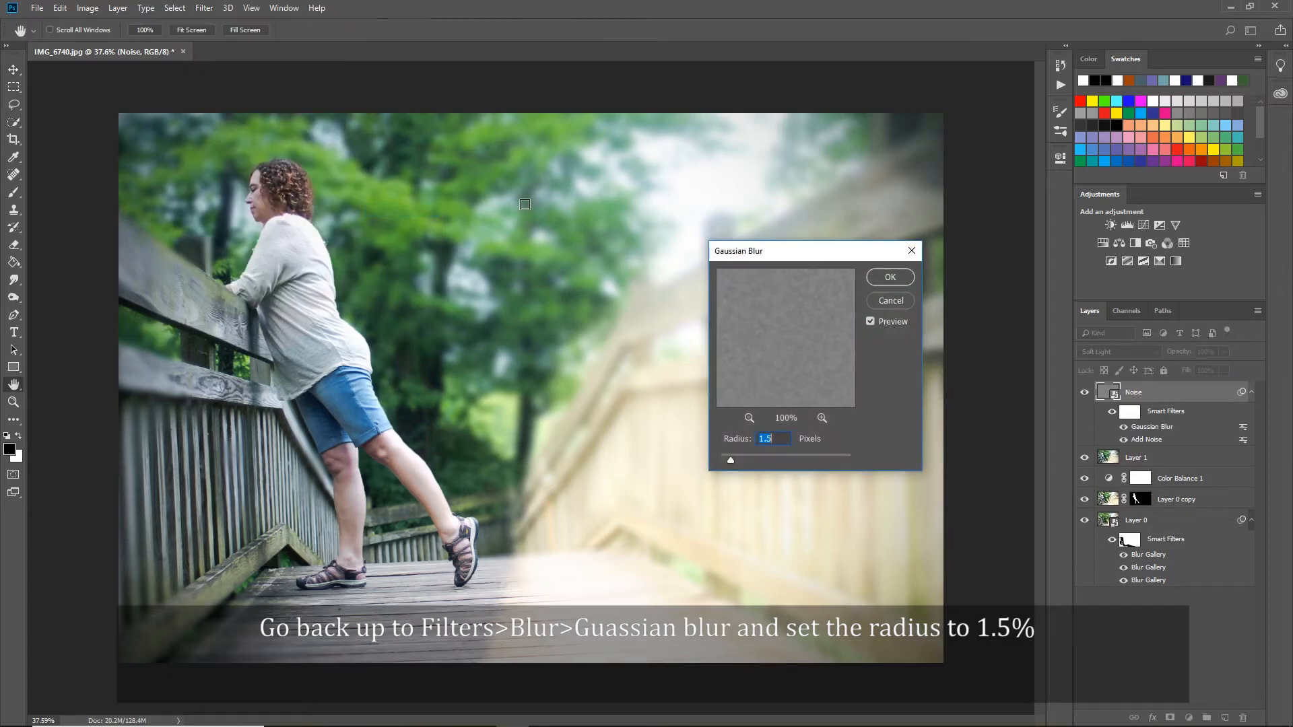
click(890, 279)
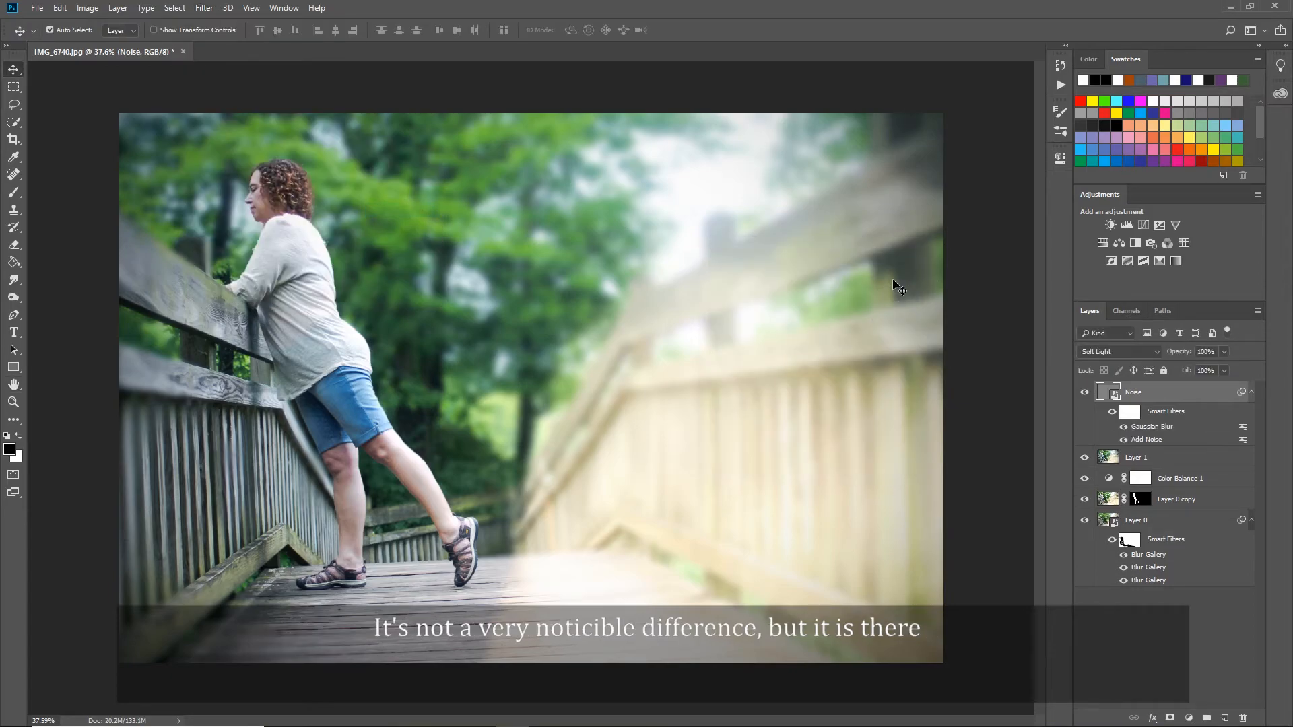
click(1084, 393)
click(1084, 393)
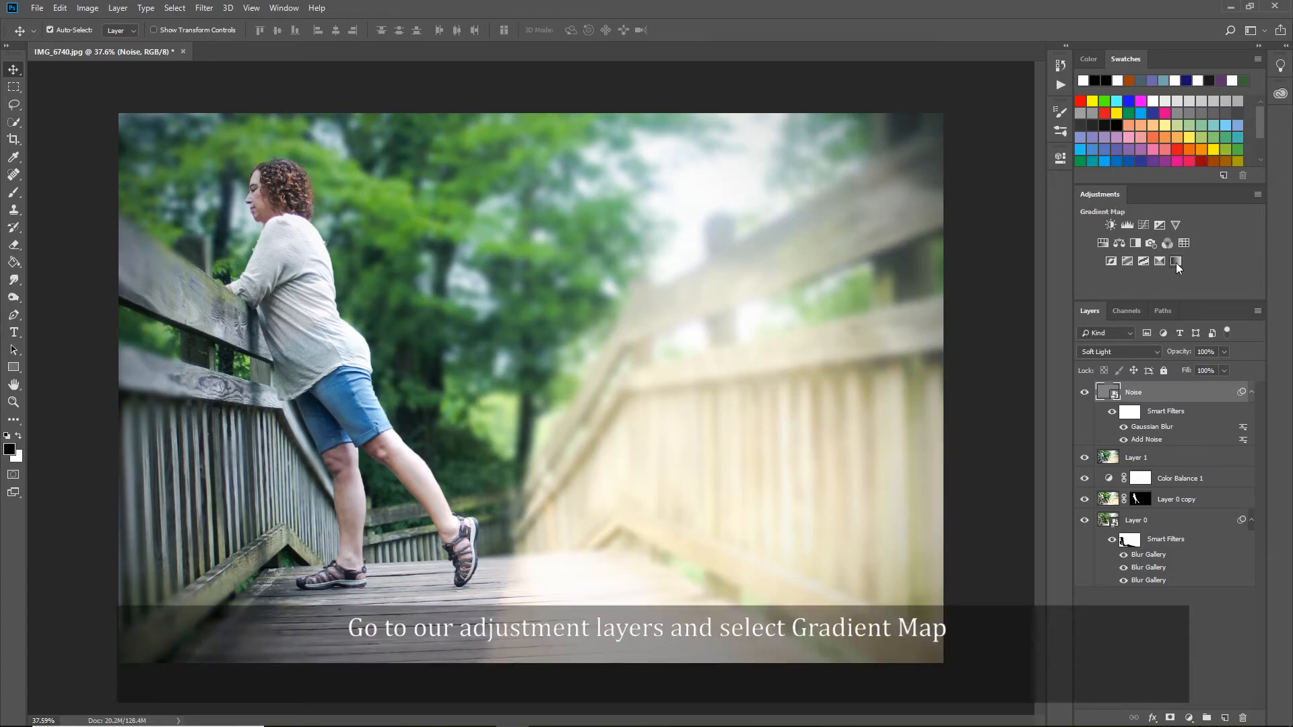
Add a Gradient Map adjustment layer on top of the Noise layer, using the two-colour preset running from dark purple to bright orange.
click(1176, 262)
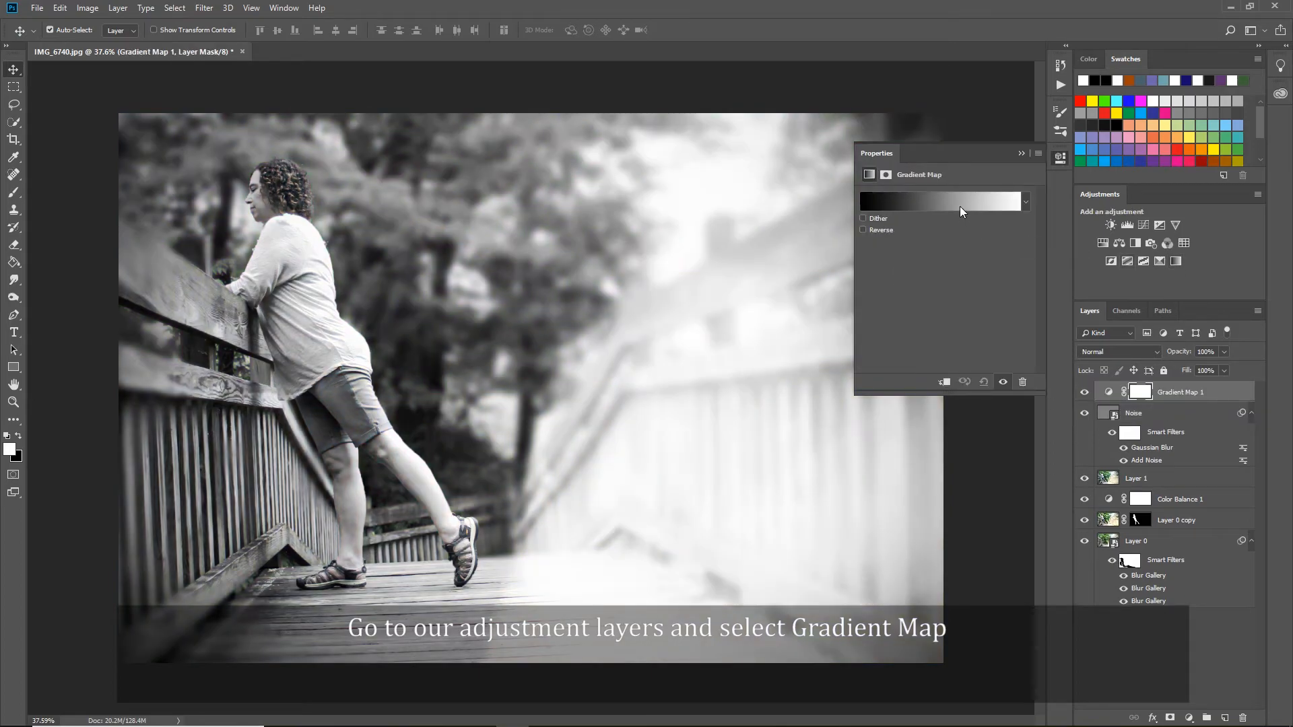
click(958, 205)
drag(652, 136, 835, 155)
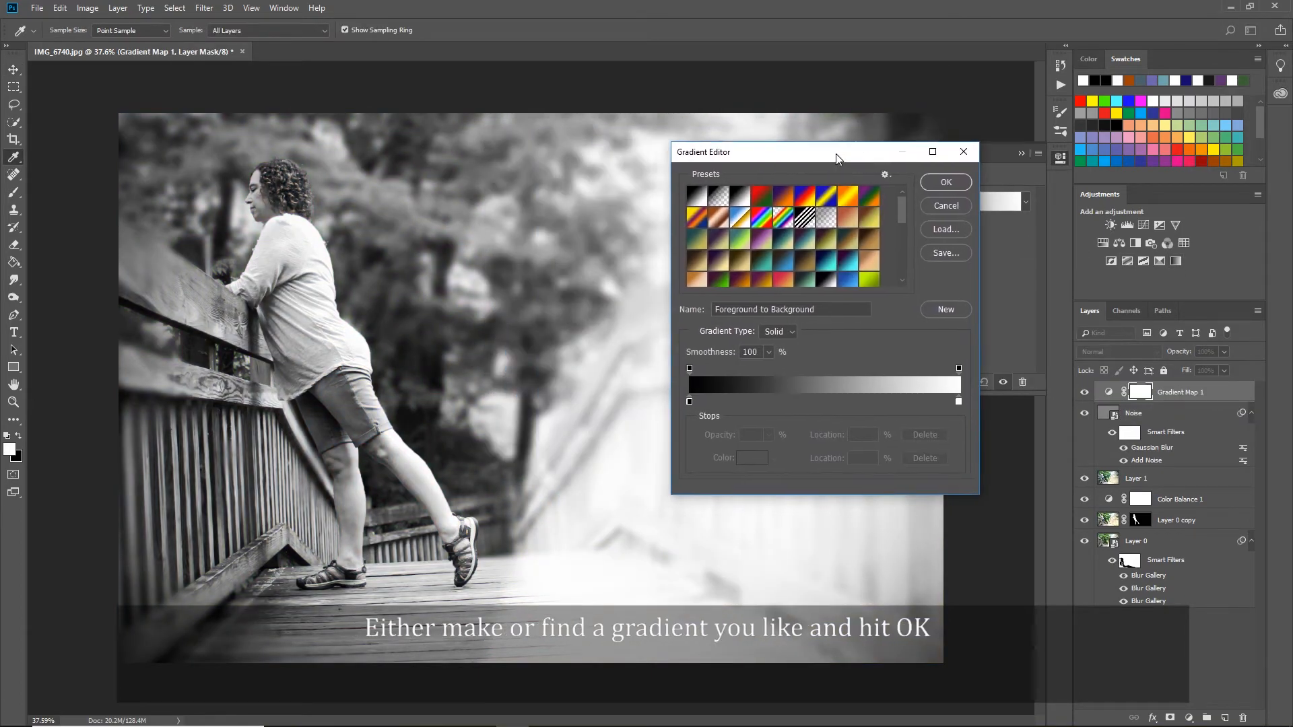
scroll(789, 270, down, 1)
scroll(789, 270, down, 3)
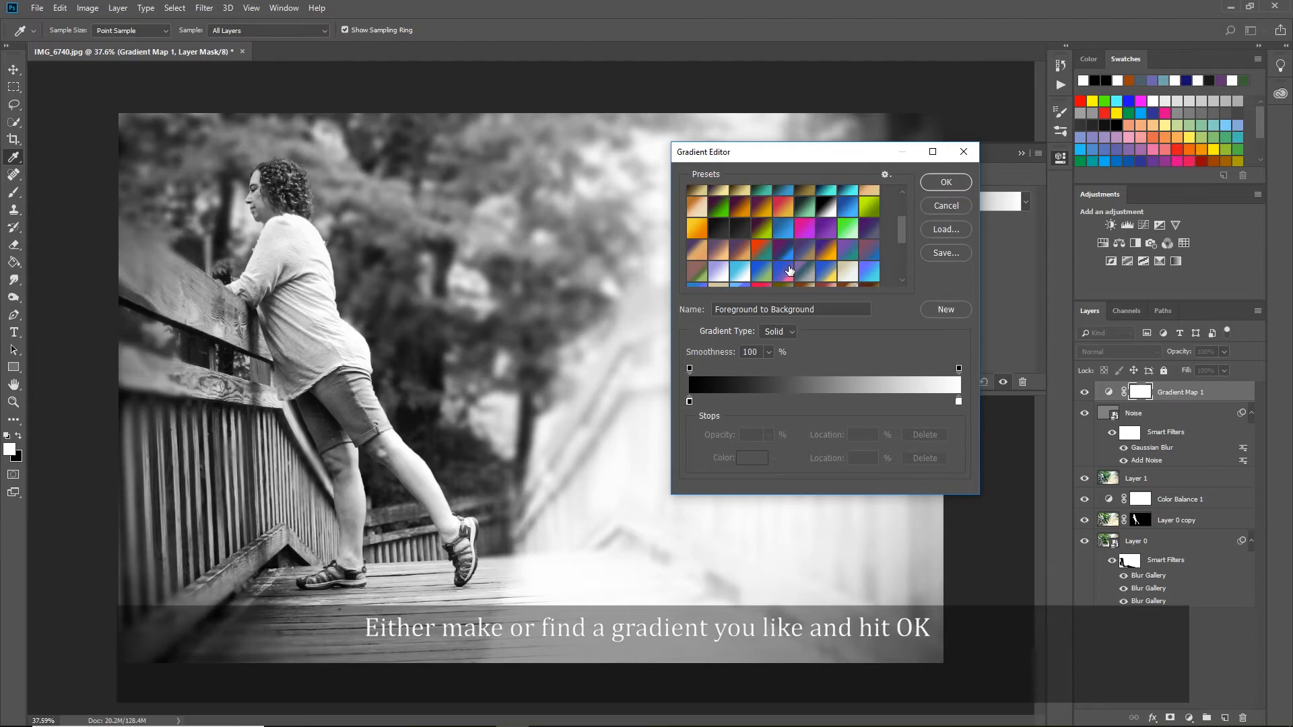
click(726, 232)
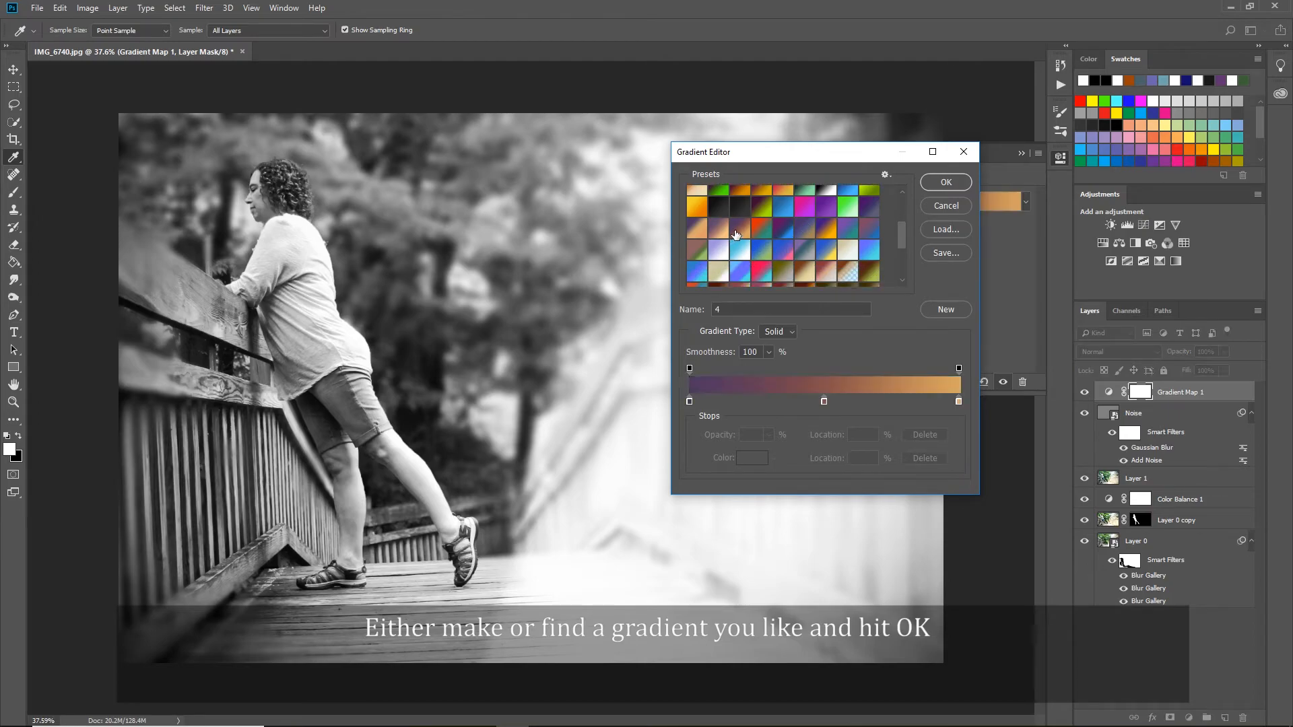
click(725, 230)
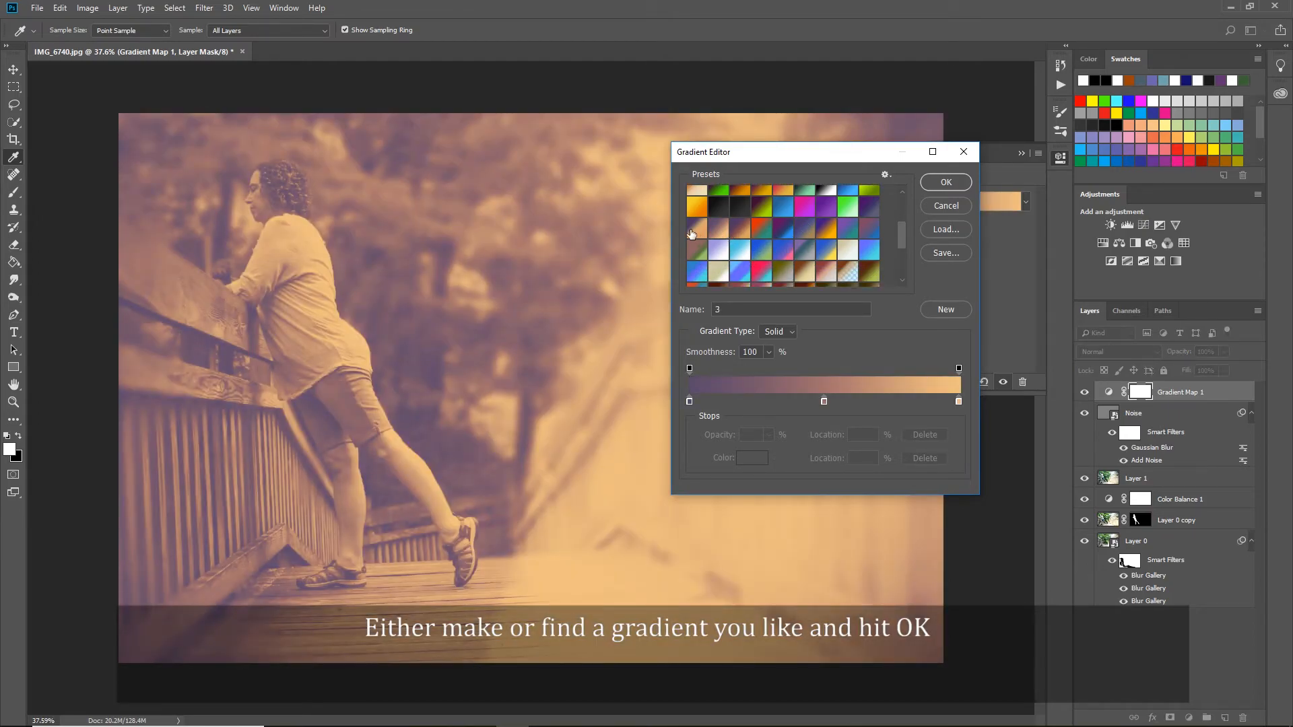
click(692, 232)
click(739, 232)
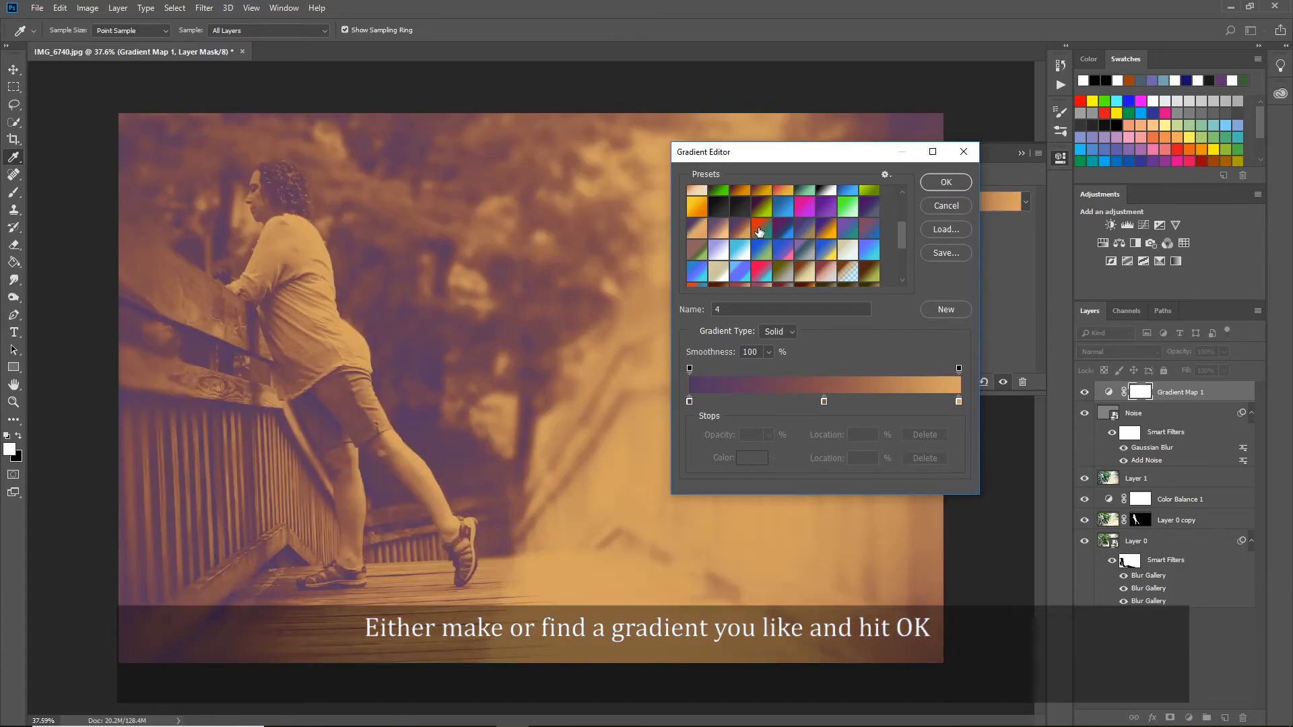
click(758, 231)
click(822, 234)
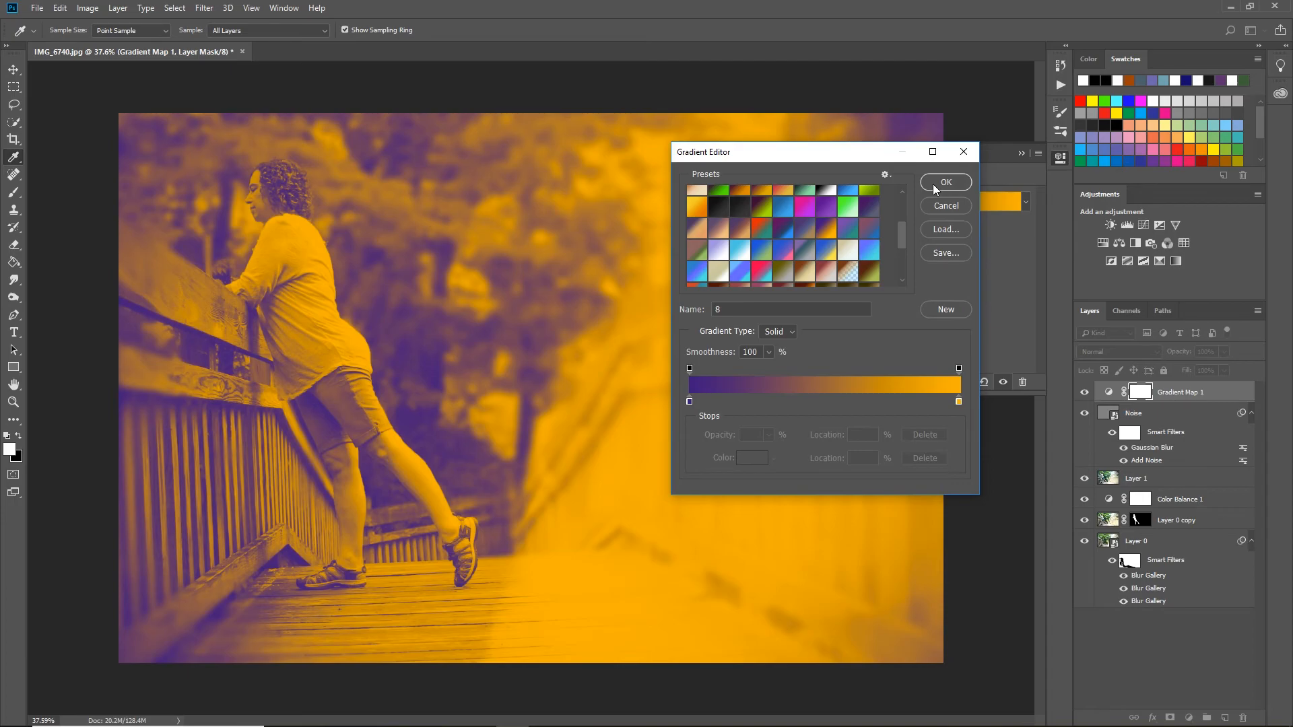
click(933, 186)
Blend the gradient map layer in Soft Light mode at 70% opacity and collapse its properties.
click(1119, 351)
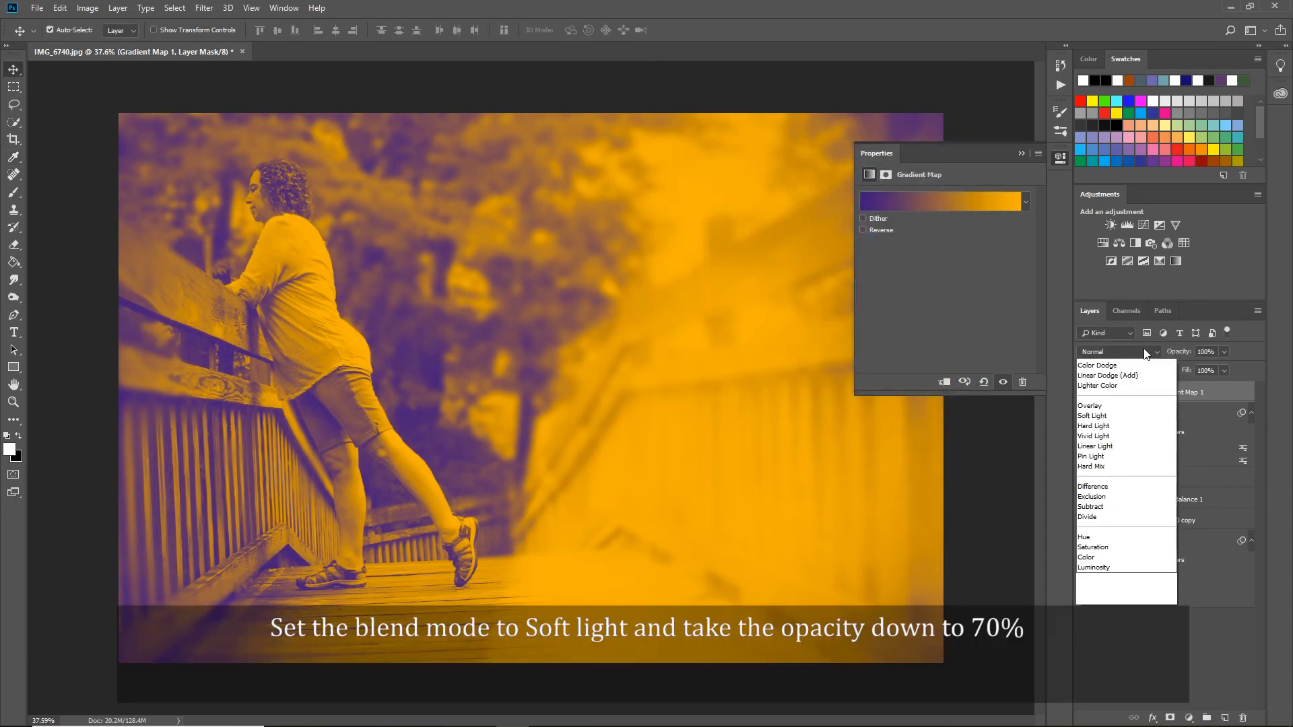
click(1112, 537)
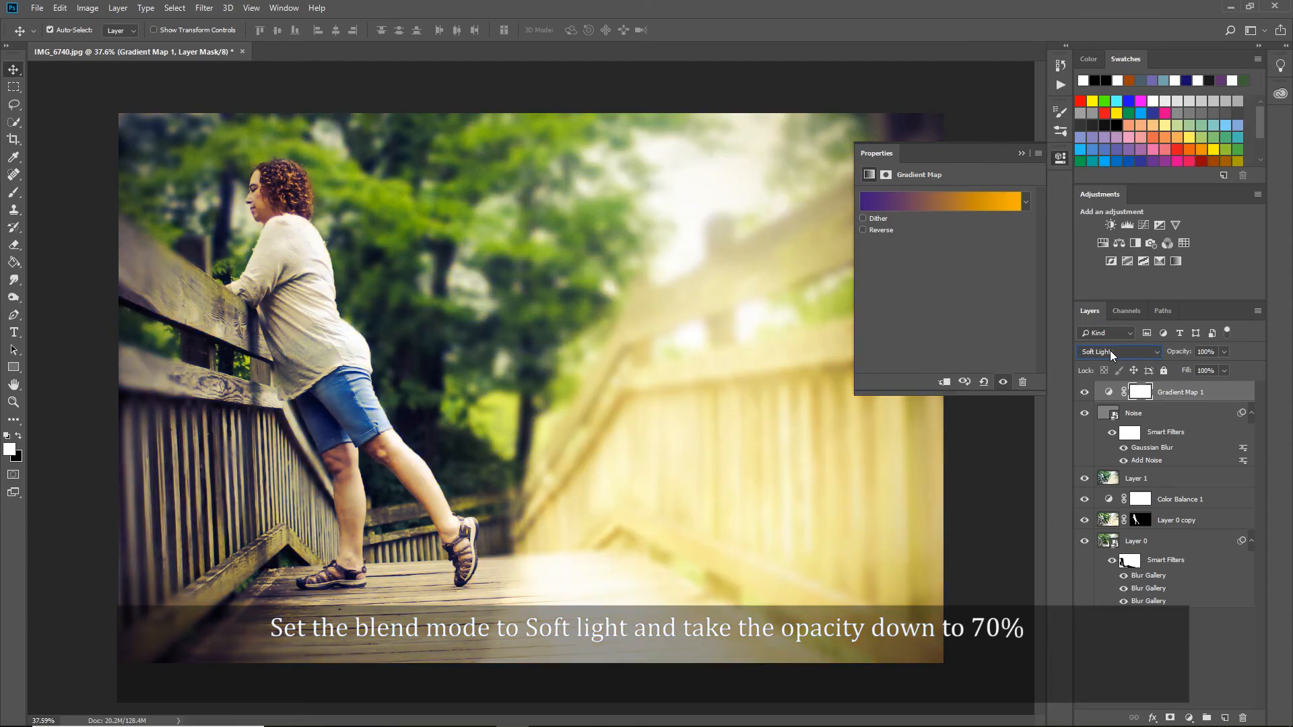
drag(1179, 351, 1175, 355)
drag(1167, 357, 1167, 356)
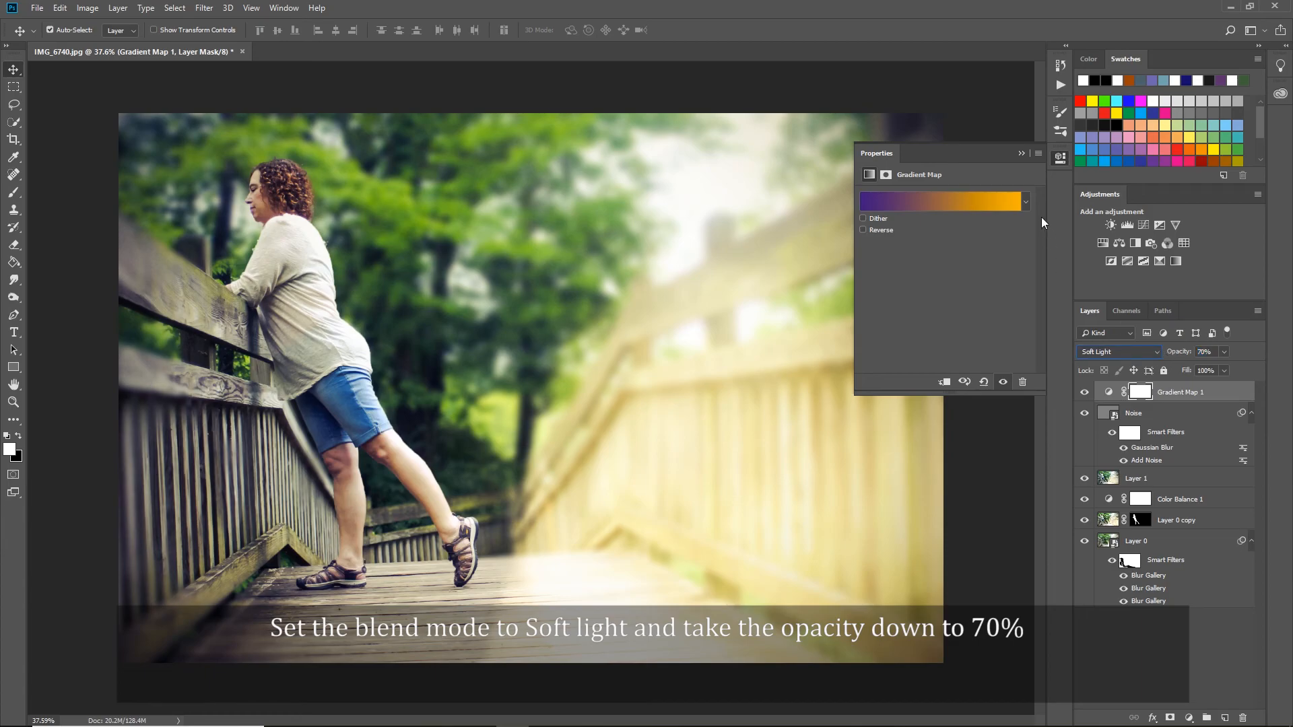
click(1021, 154)
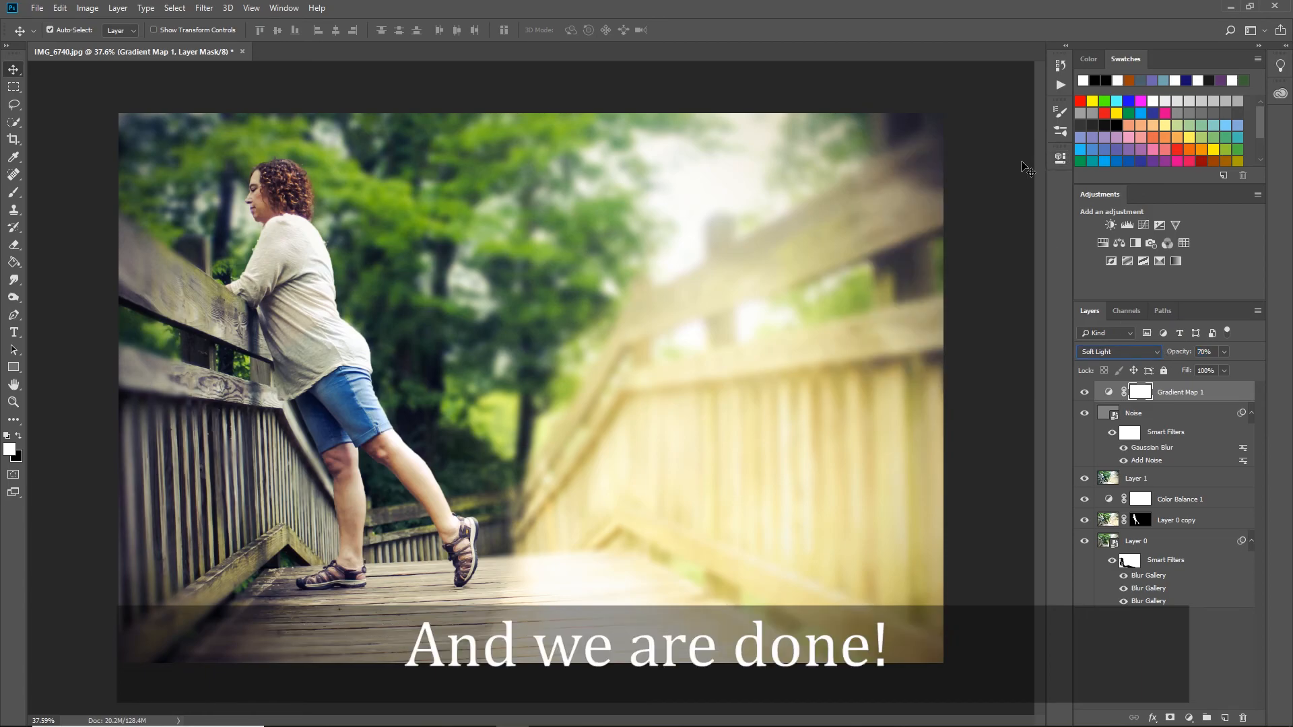